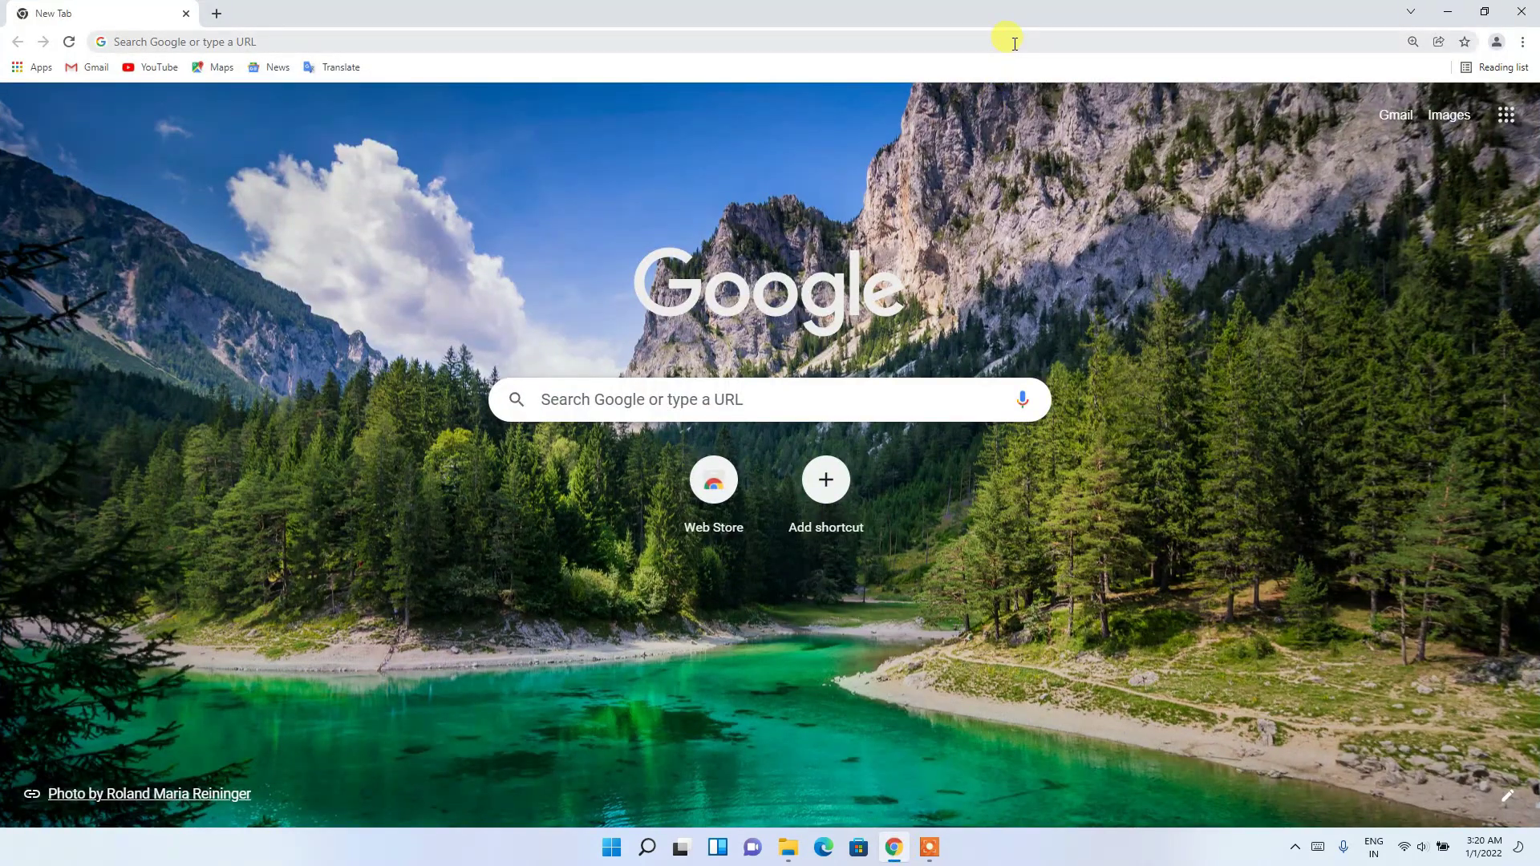
- Search Google for "netbeans download" and open the Apache NetBeans Releases page
{"action": "left_click", "coordinate": [1014, 42]}
{"action": "type", "text": "Ne"}
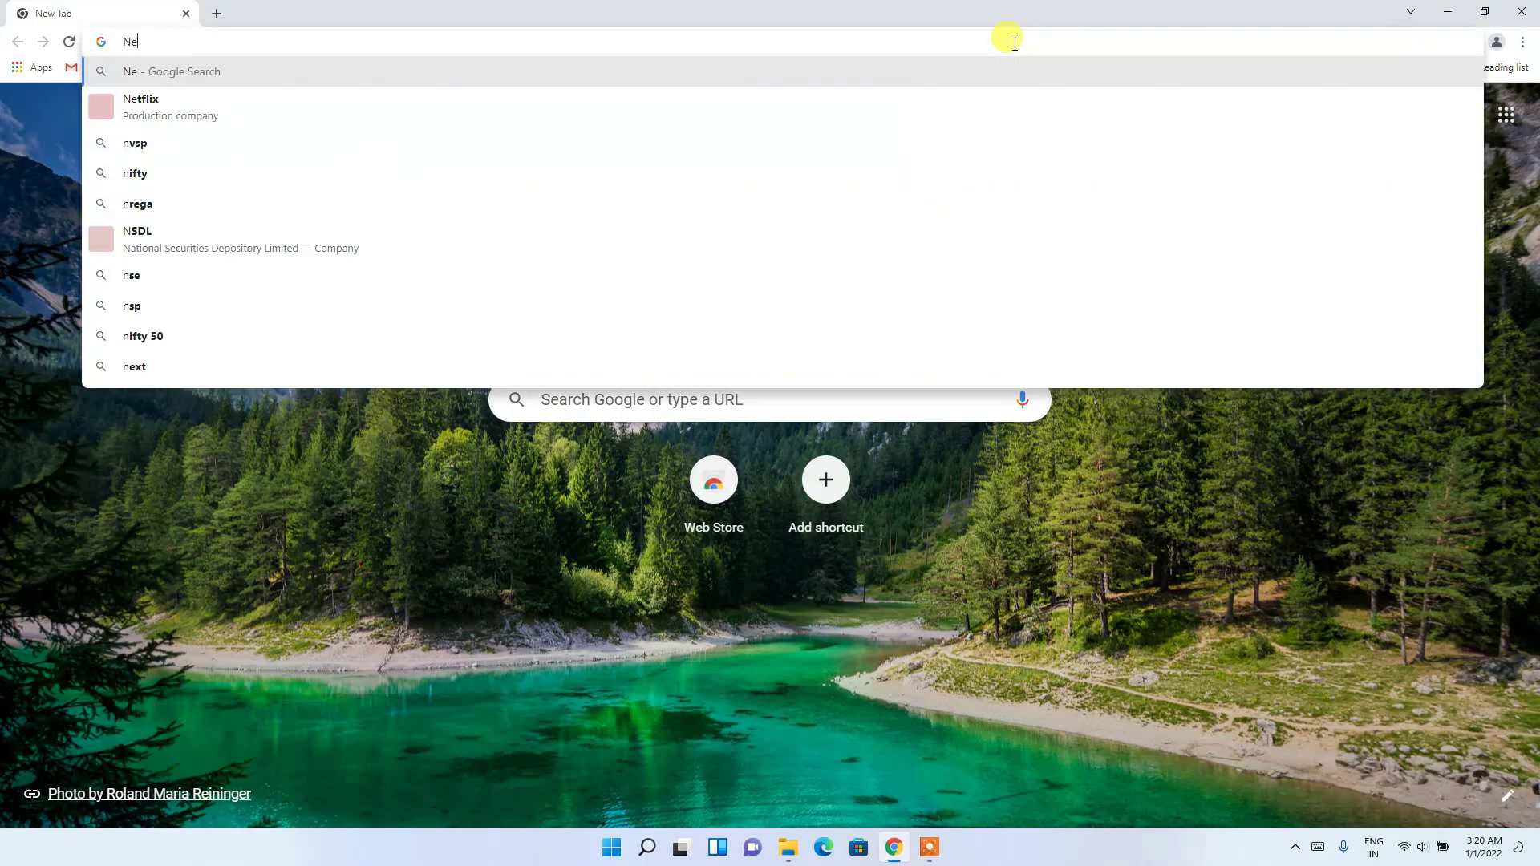
{"action": "type", "text": "tbeans"}
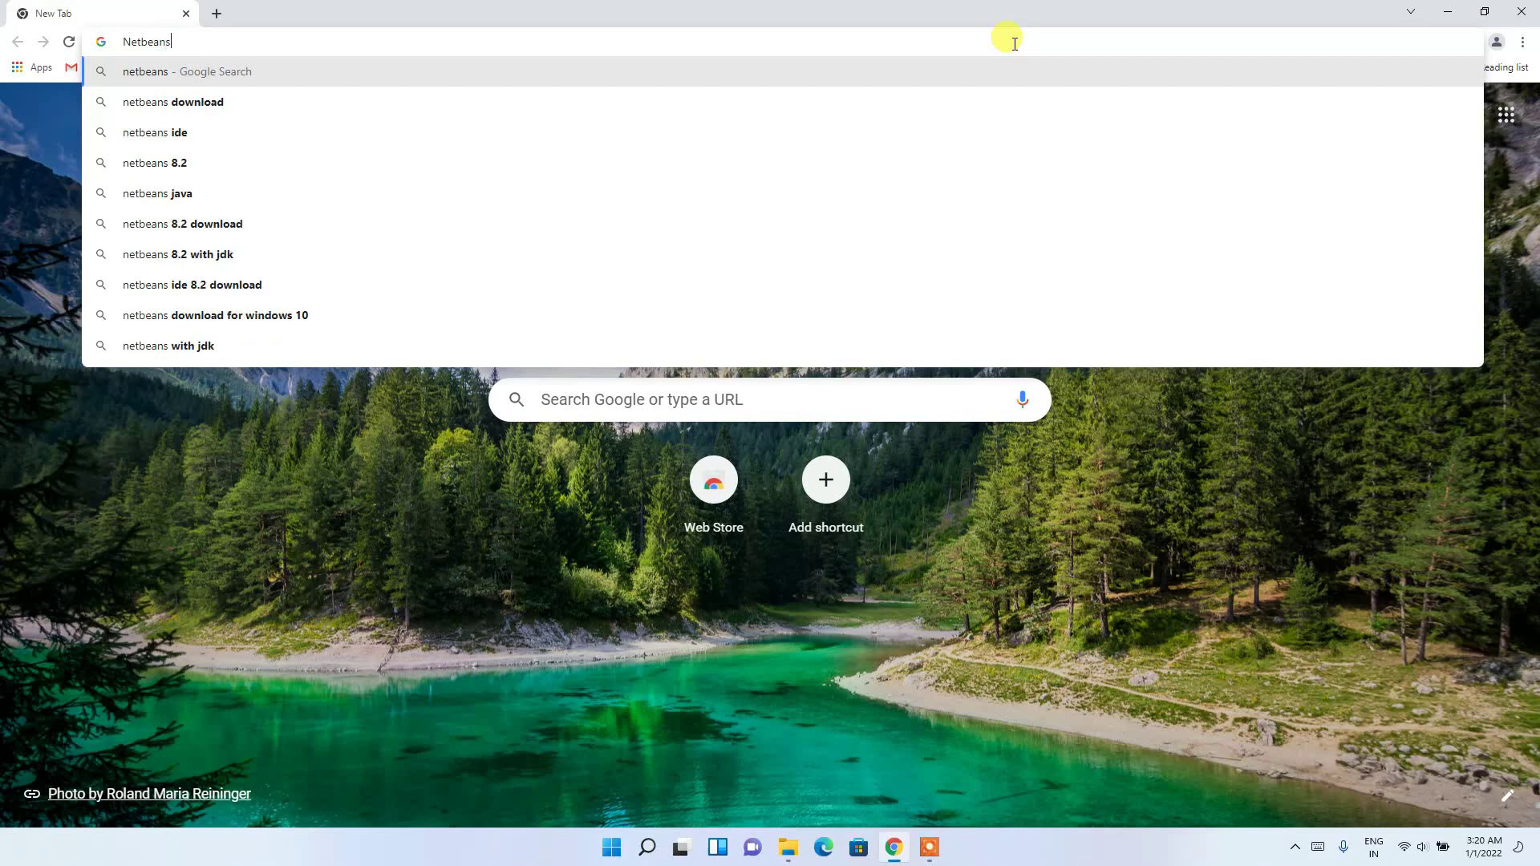
{"action": "key", "text": "Down"}
{"action": "key", "text": "Return"}
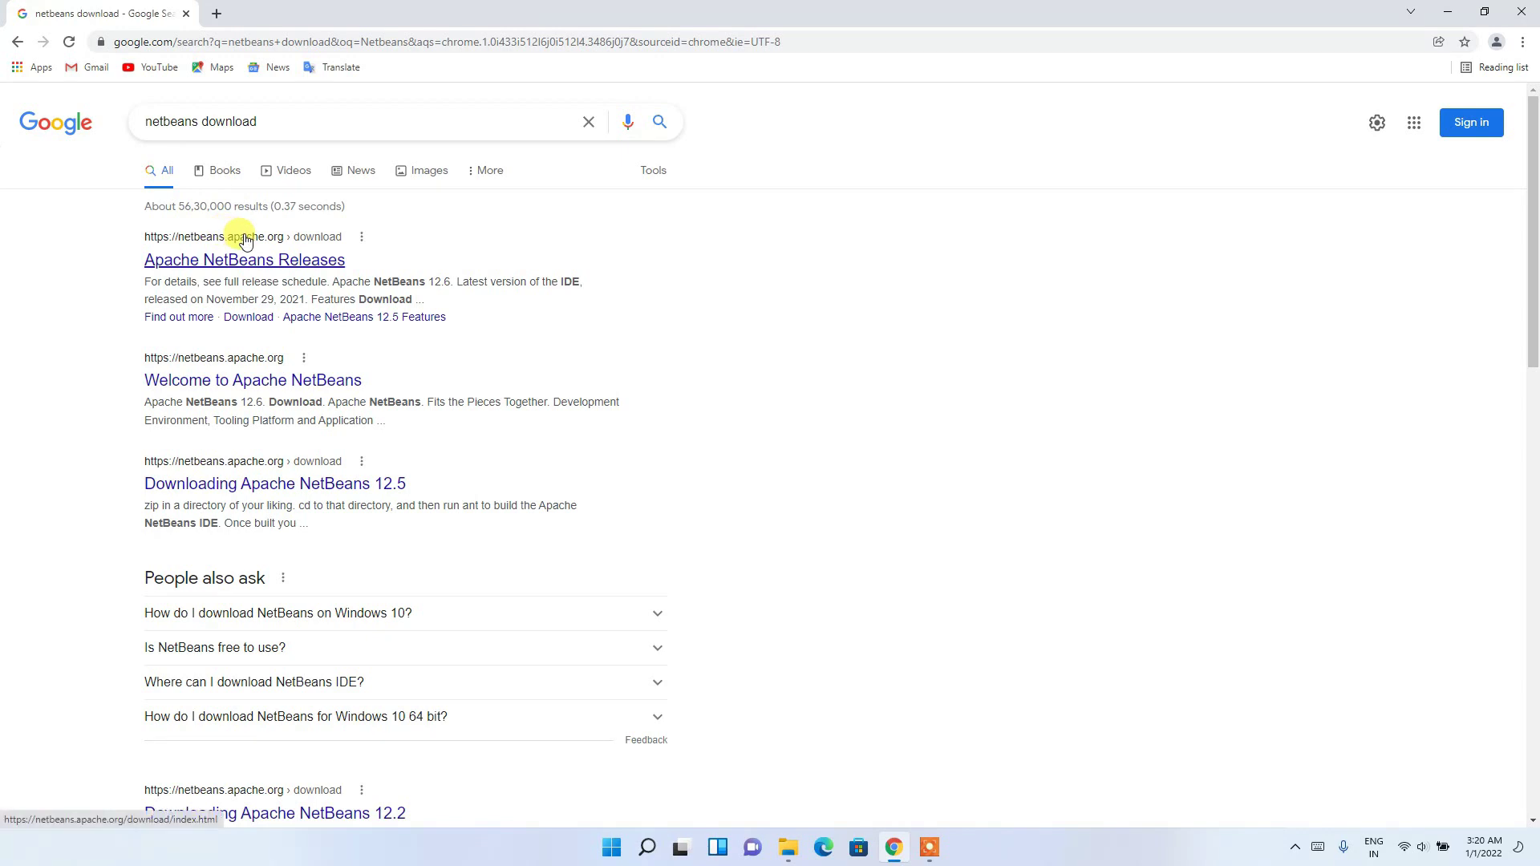
{"action": "left_click", "coordinate": [215, 274]}
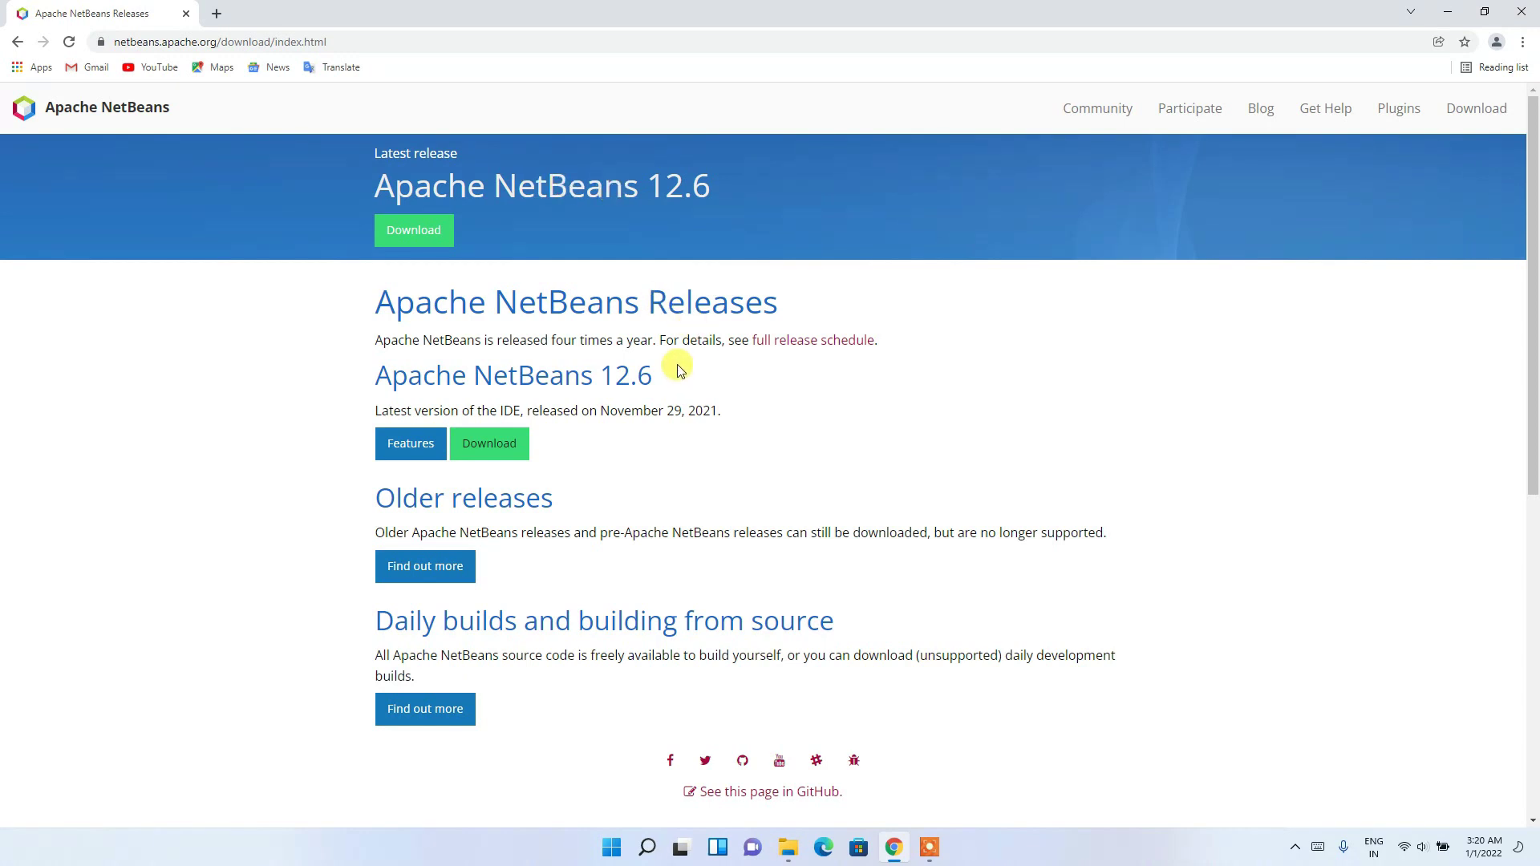
- Open the Apache NetBeans 12.6 download page and download Apache-NetBeans-12.6-bin-windows-x64.exe from the suggested site
{"action": "left_click_drag", "start_coordinate": [676, 371], "coordinate": [469, 373]}
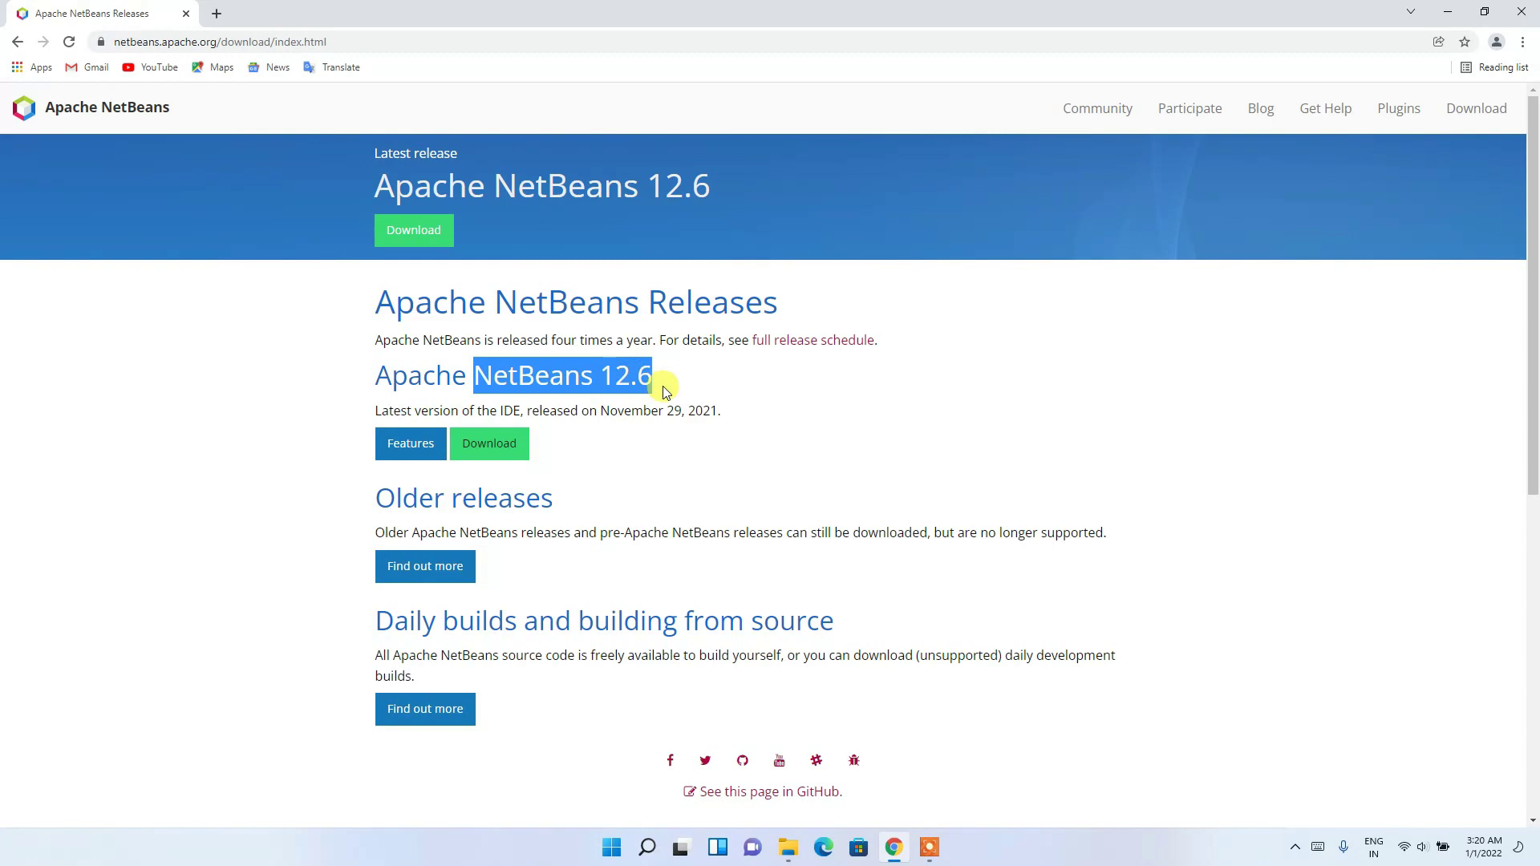
{"action": "left_click", "coordinate": [490, 452]}
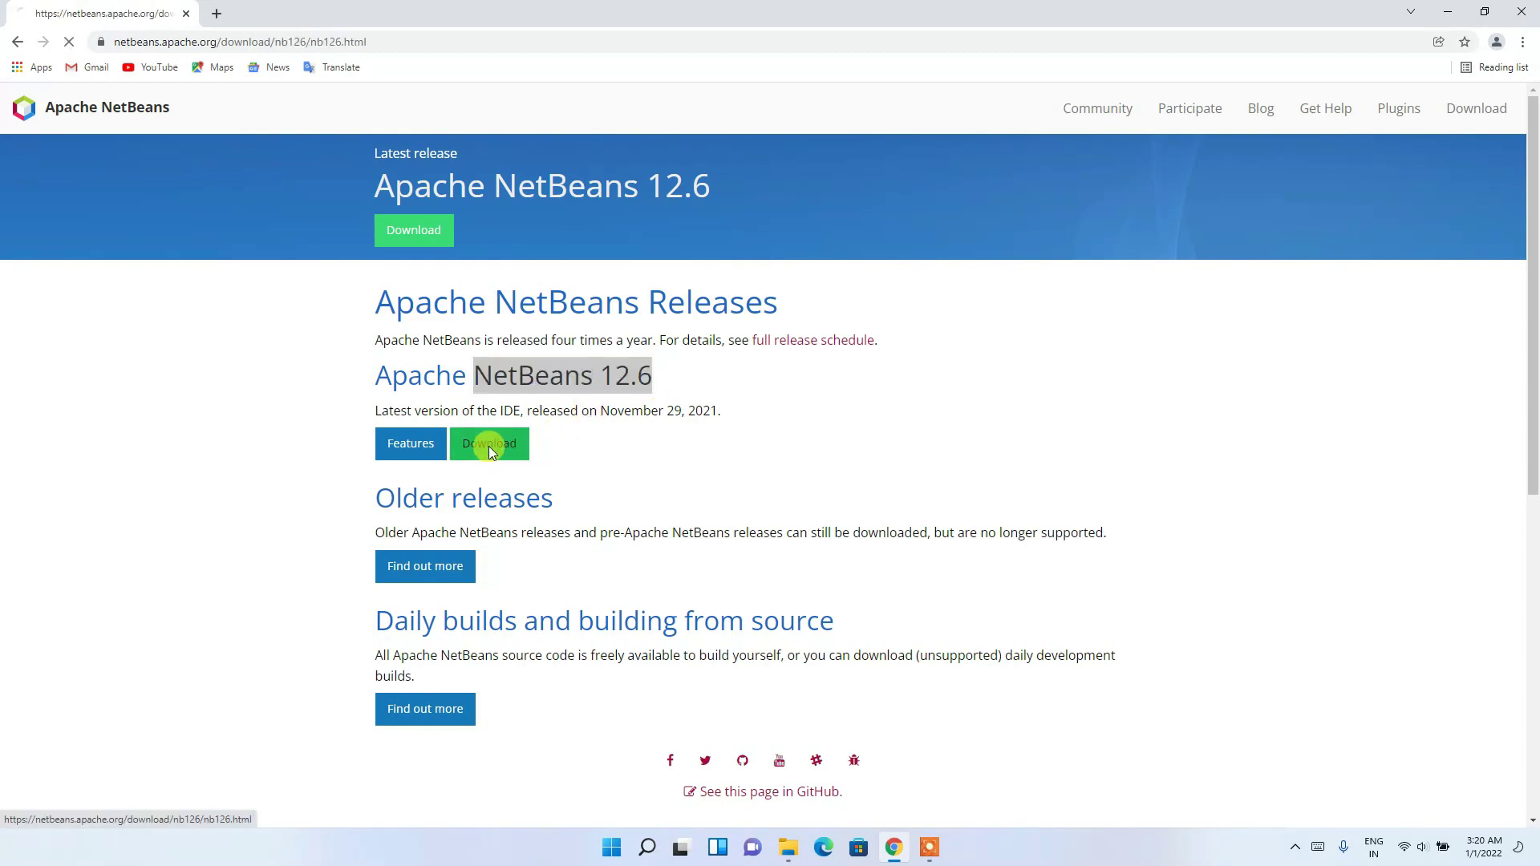
{"action": "left_click", "coordinate": [408, 32]}
{"action": "left_click_drag", "start_coordinate": [408, 32], "coordinate": [156, 16]}
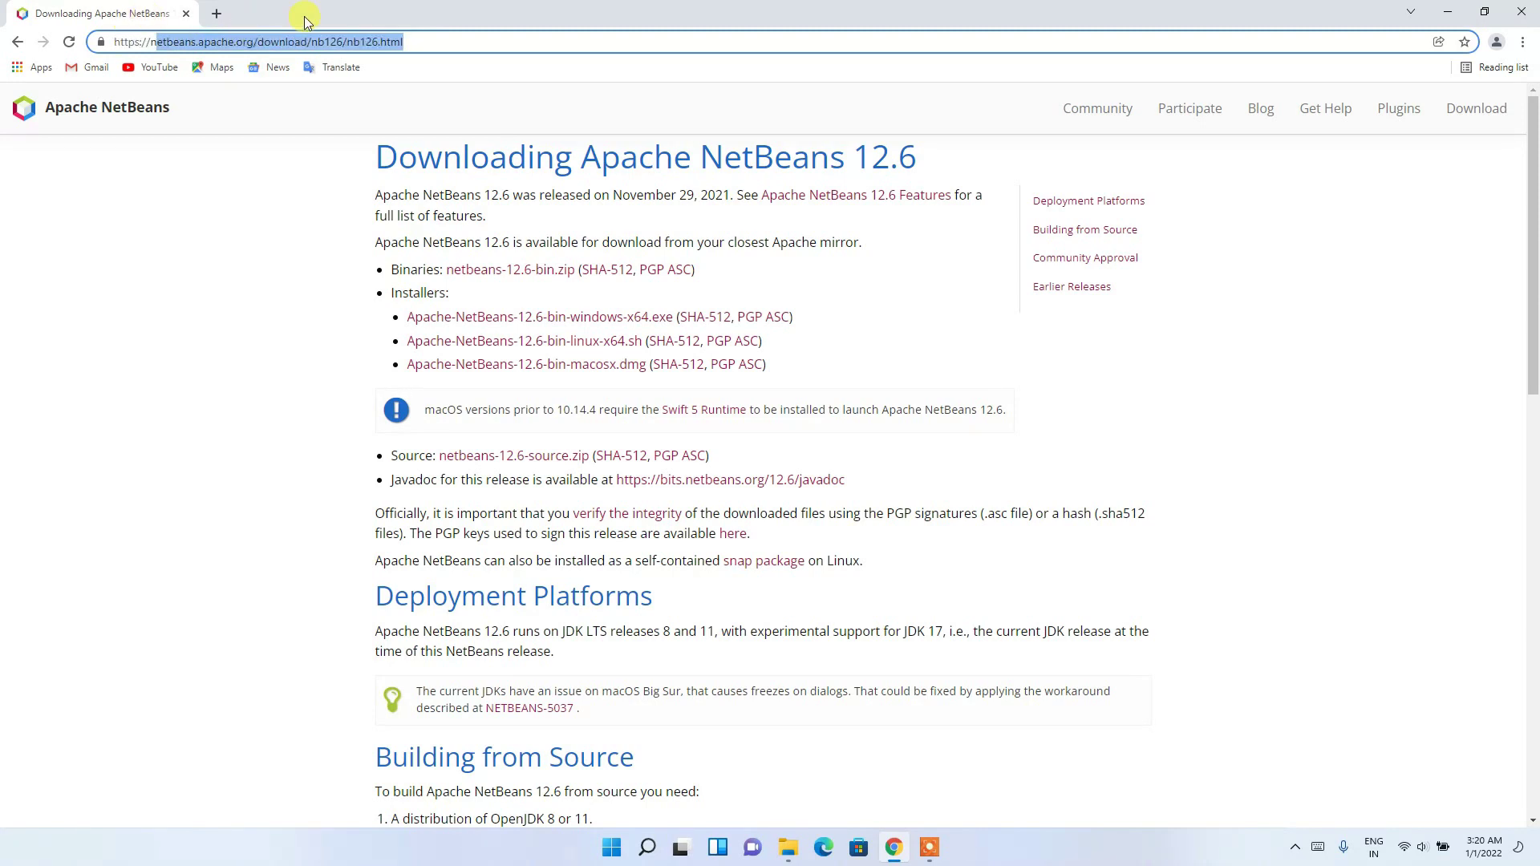
{"action": "left_click", "coordinate": [494, 109]}
{"action": "left_click_drag", "start_coordinate": [375, 161], "coordinate": [929, 174]}
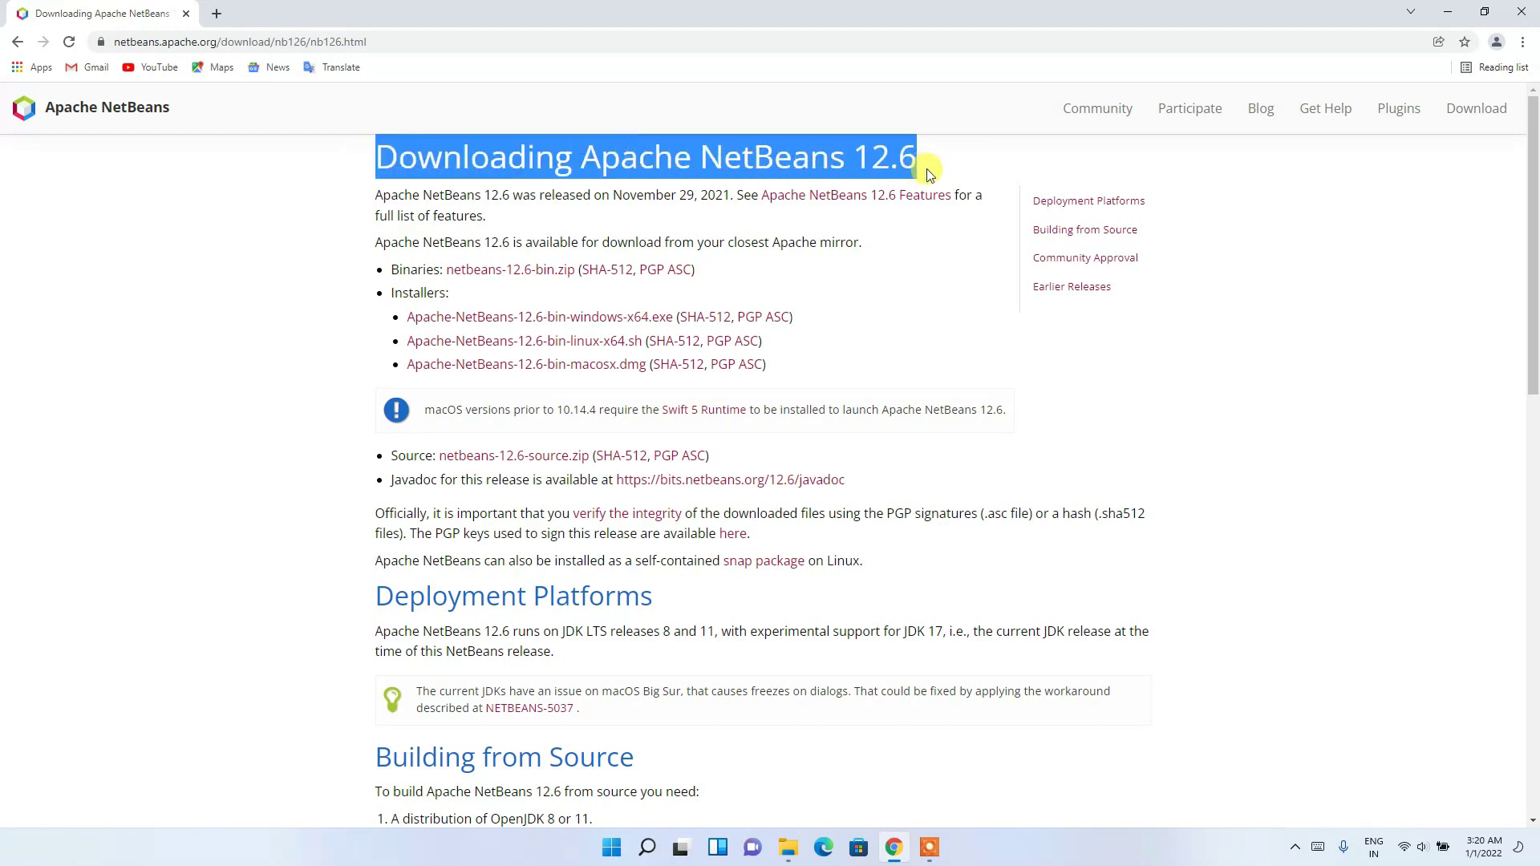
{"action": "left_click", "coordinate": [929, 174]}
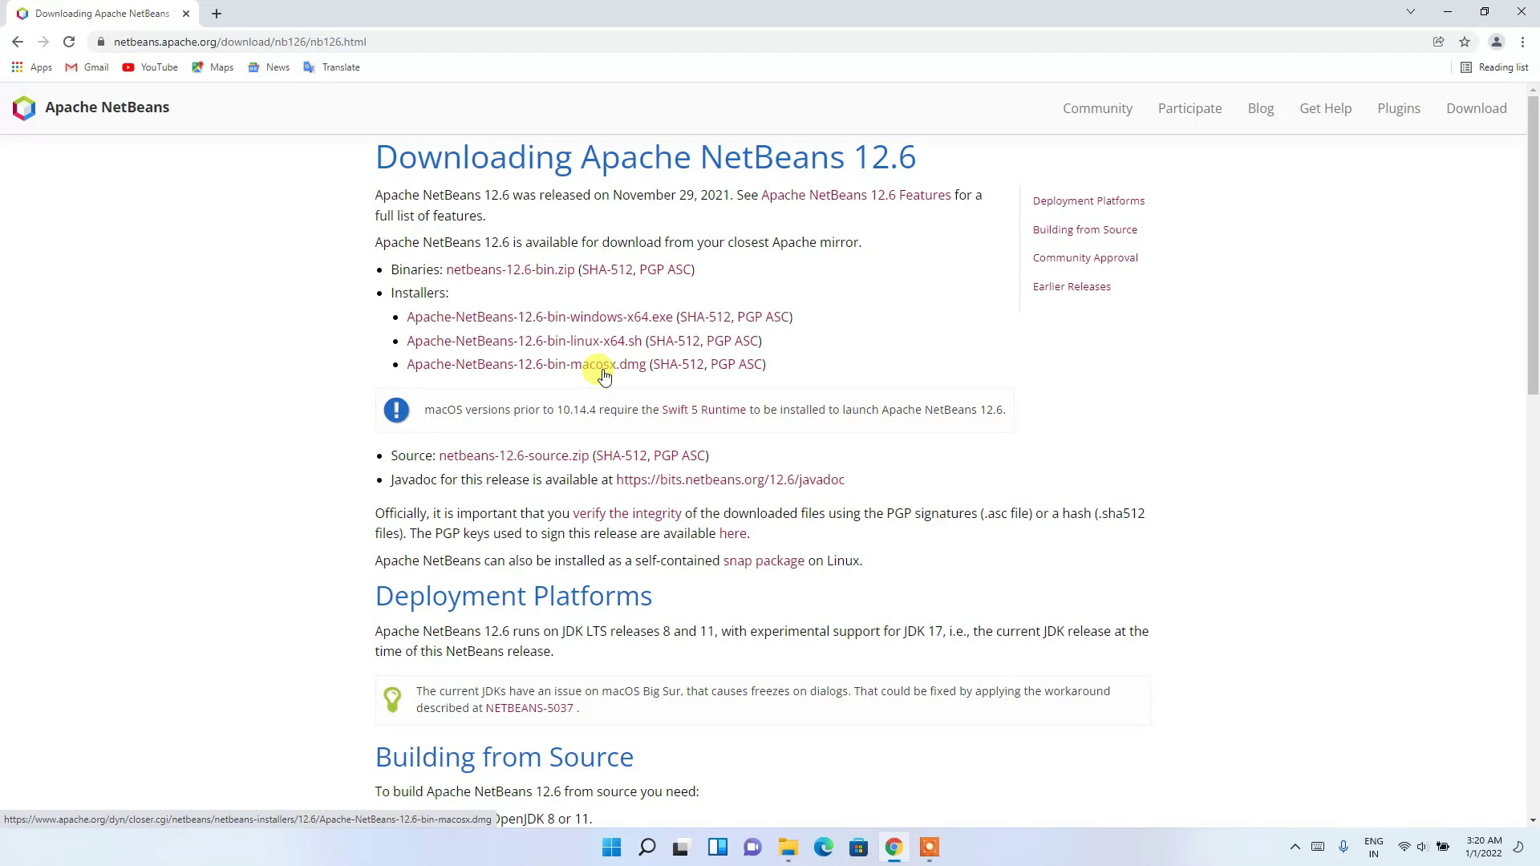
{"action": "left_click", "coordinate": [545, 317]}
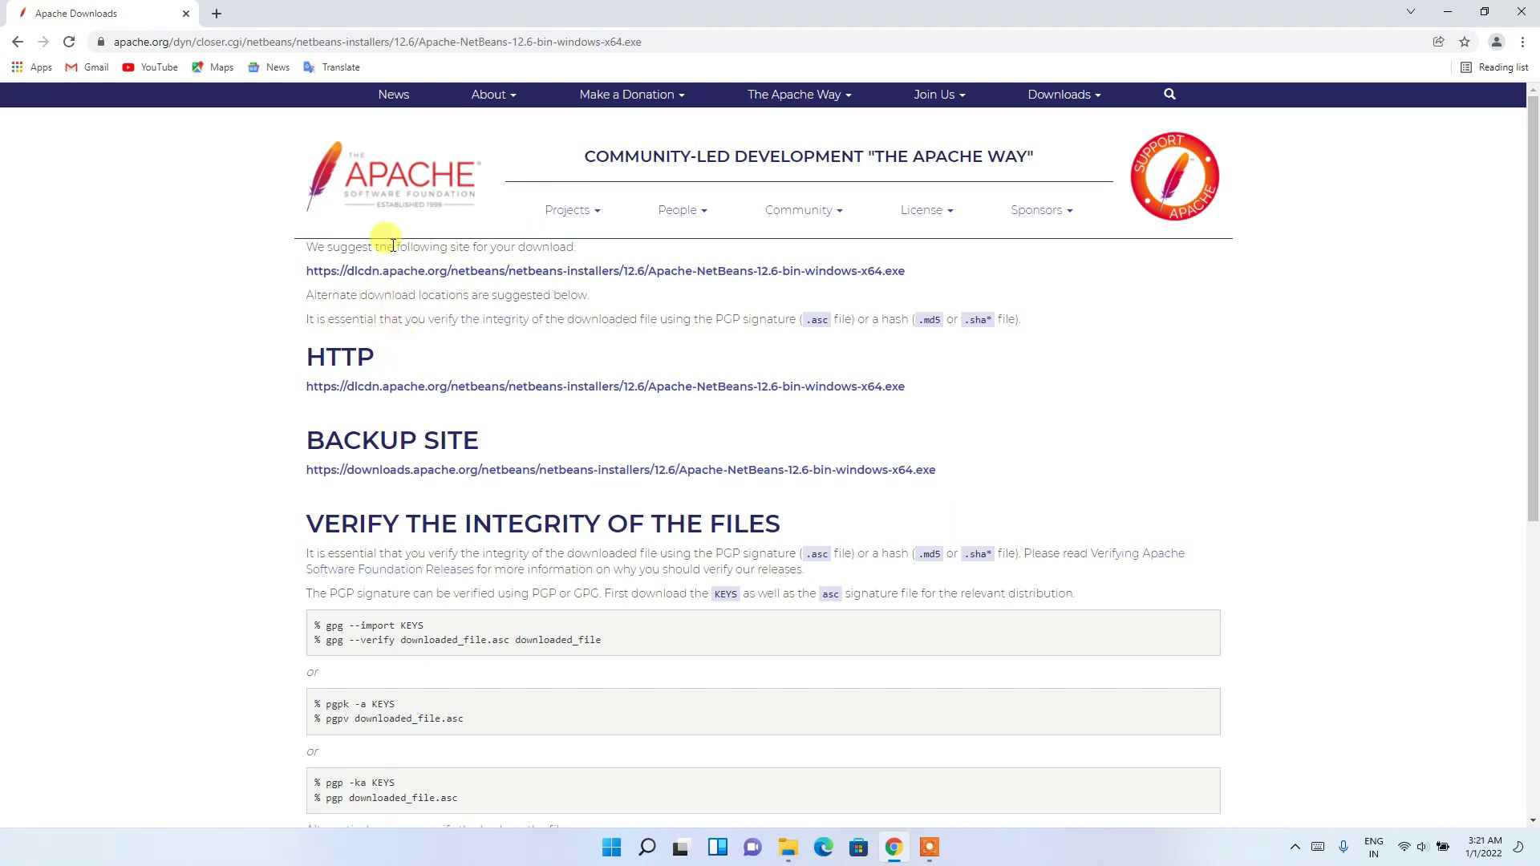
{"action": "left_click", "coordinate": [505, 275]}
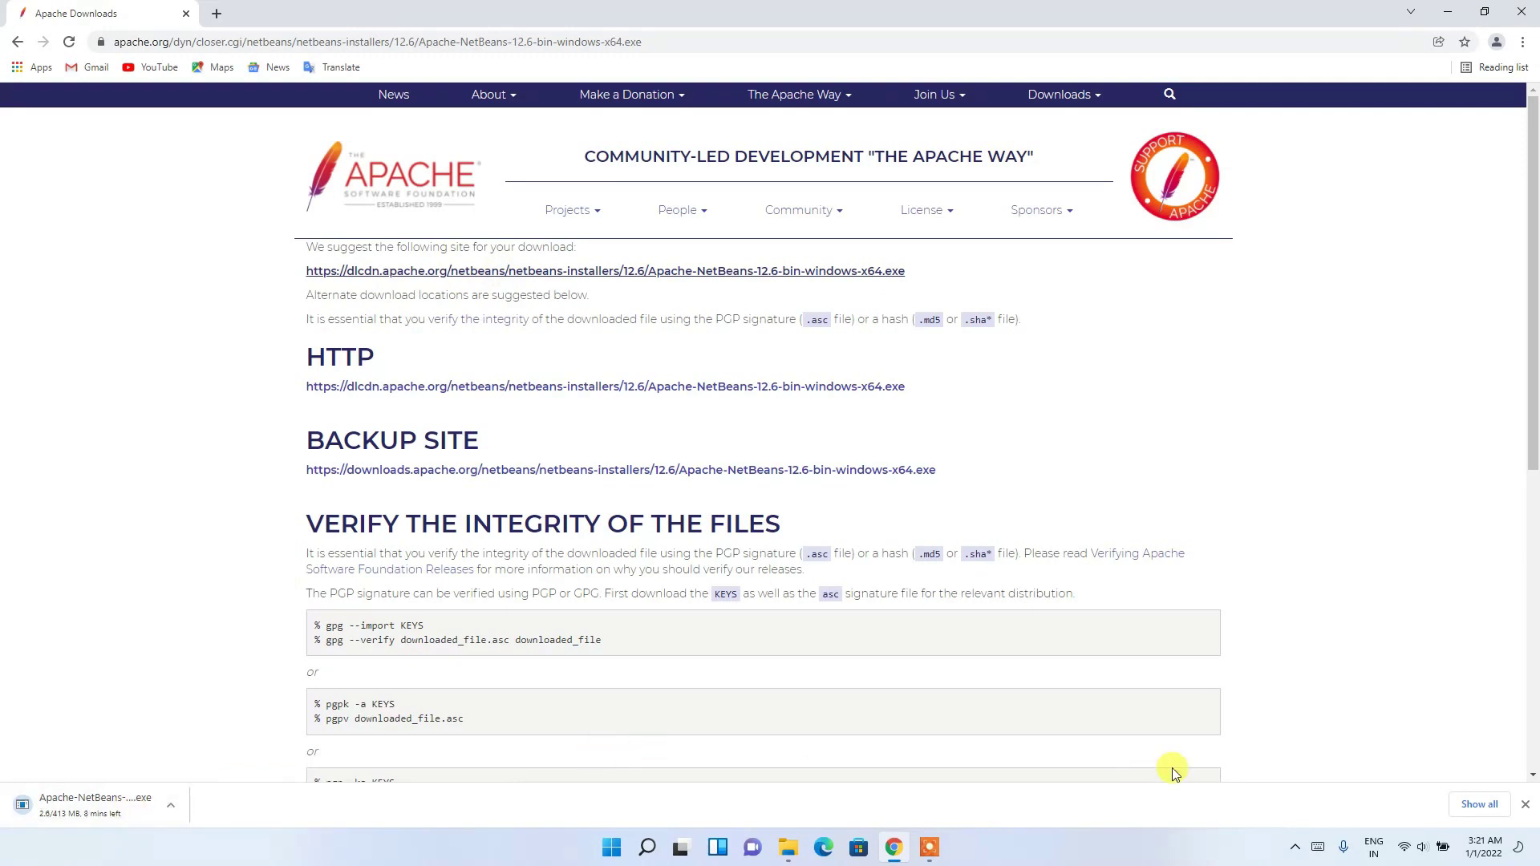
- Cancel the running installer download and remove its entry from the browser's download list
{"action": "left_click", "coordinate": [1480, 804]}
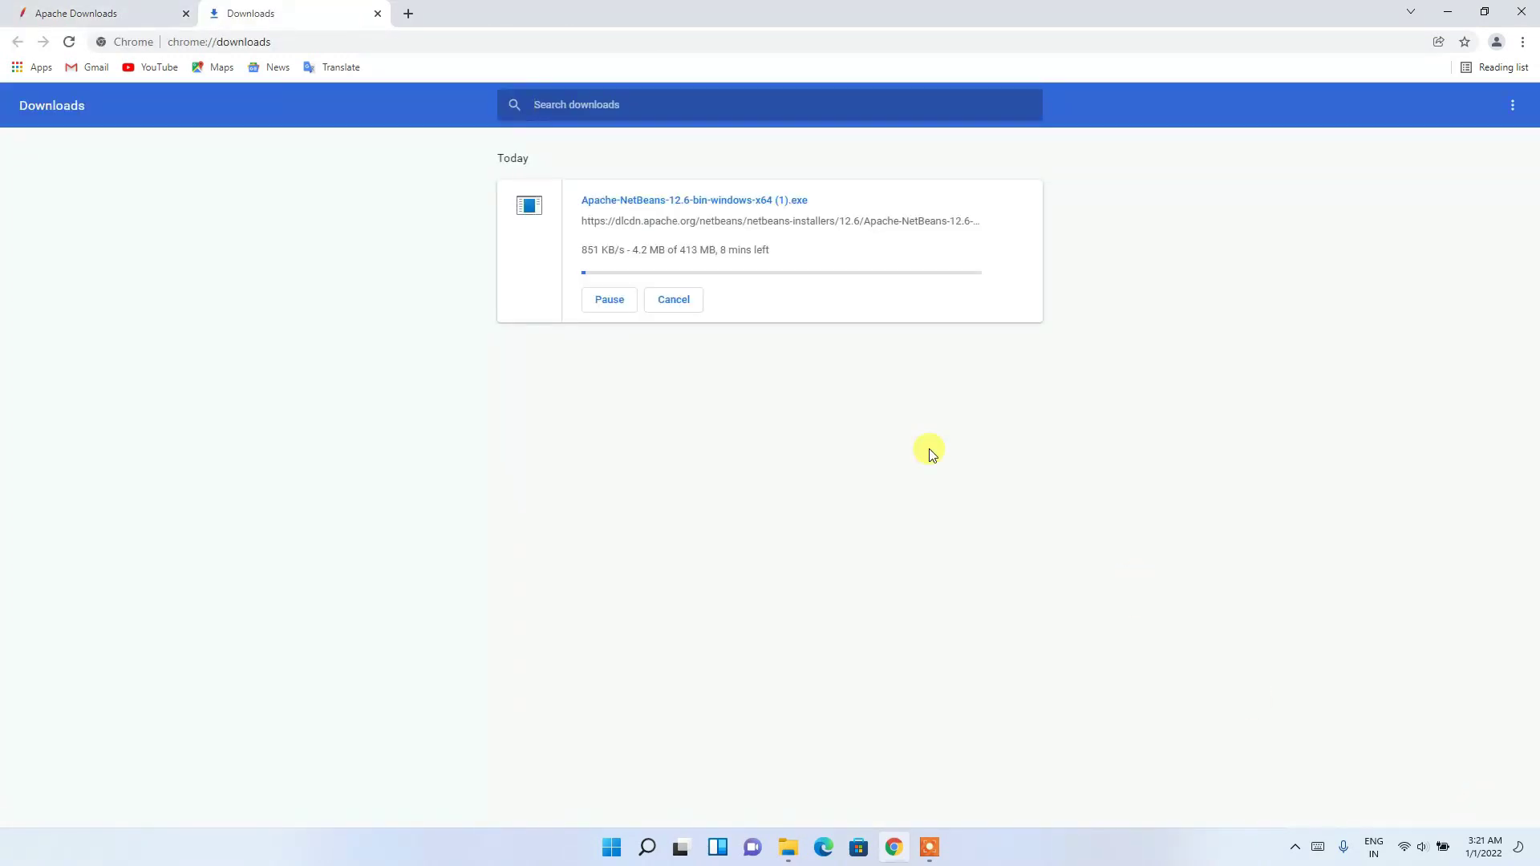
{"action": "left_click", "coordinate": [608, 300]}
{"action": "left_click", "coordinate": [671, 301]}
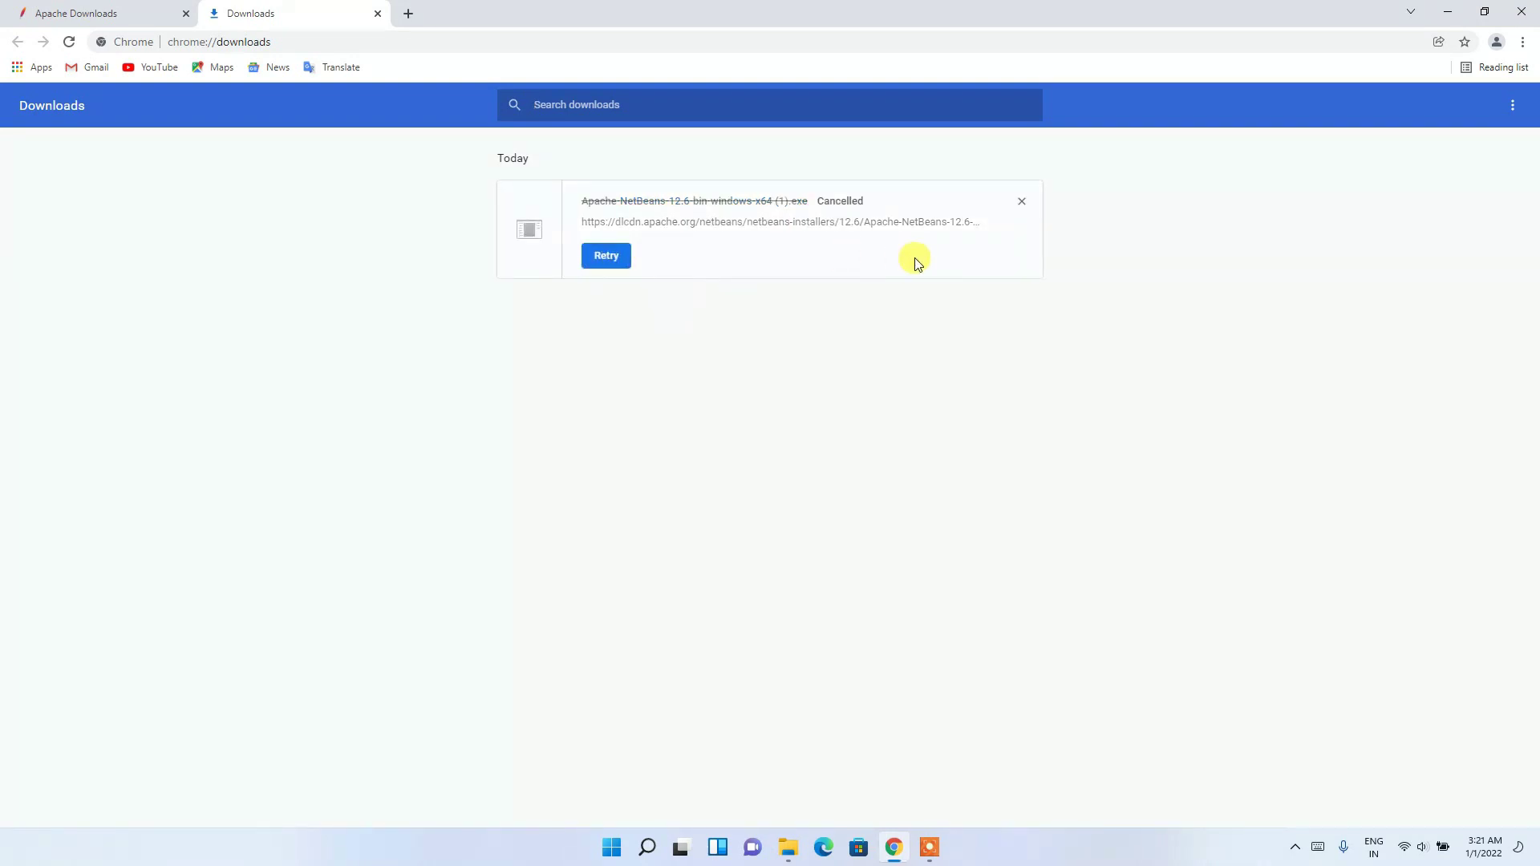
{"action": "left_click", "coordinate": [1018, 205]}
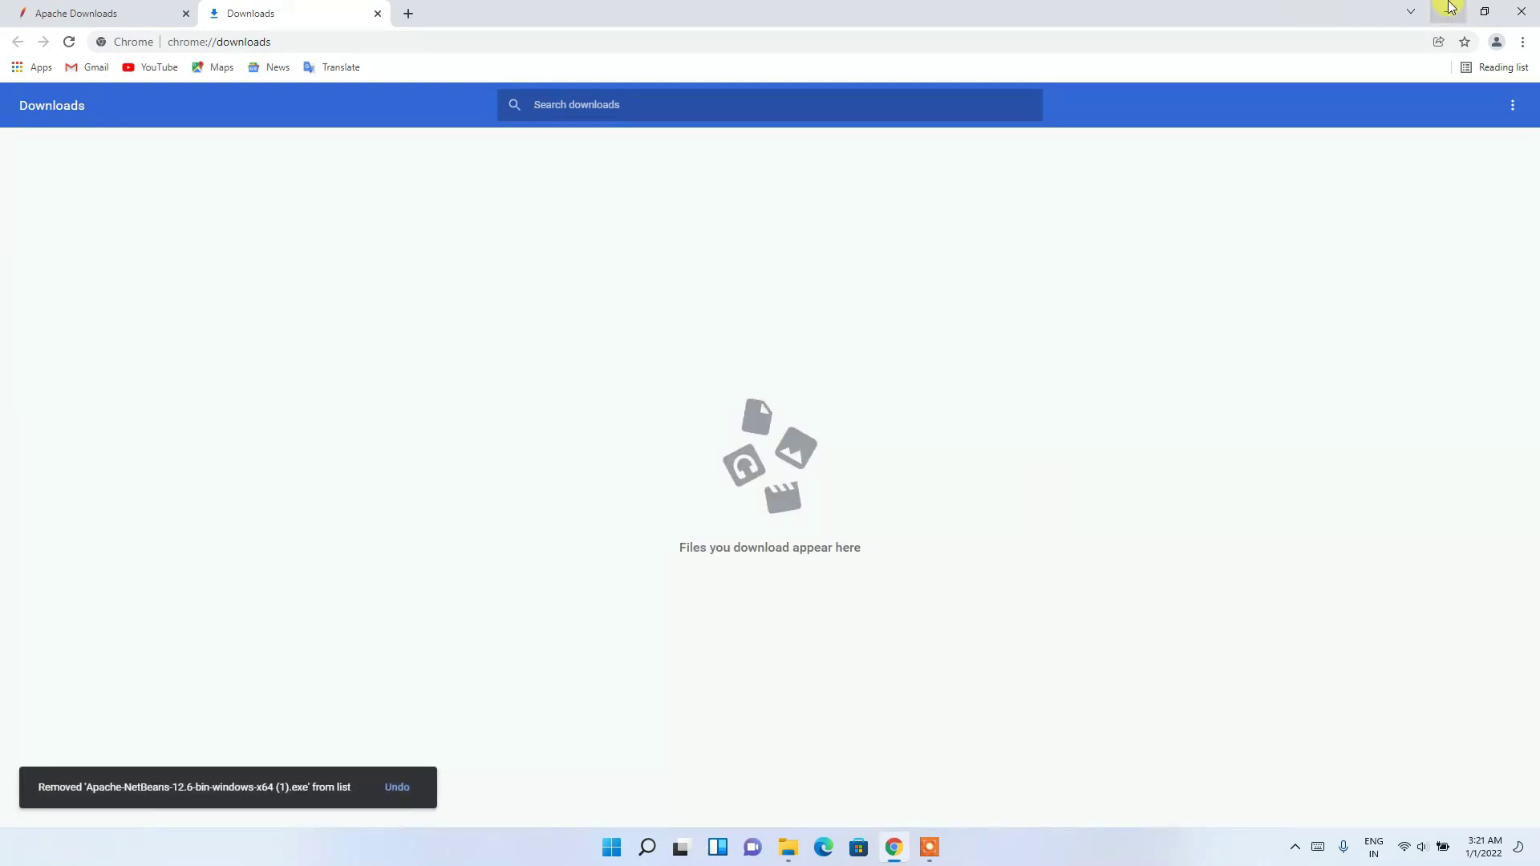
- Switch to File Explorer, run the Apache-NetBeans-12.6-bin-windows-x64 installer from the Software folder, and minimize the folder window
{"action": "left_click", "coordinate": [1448, 10]}
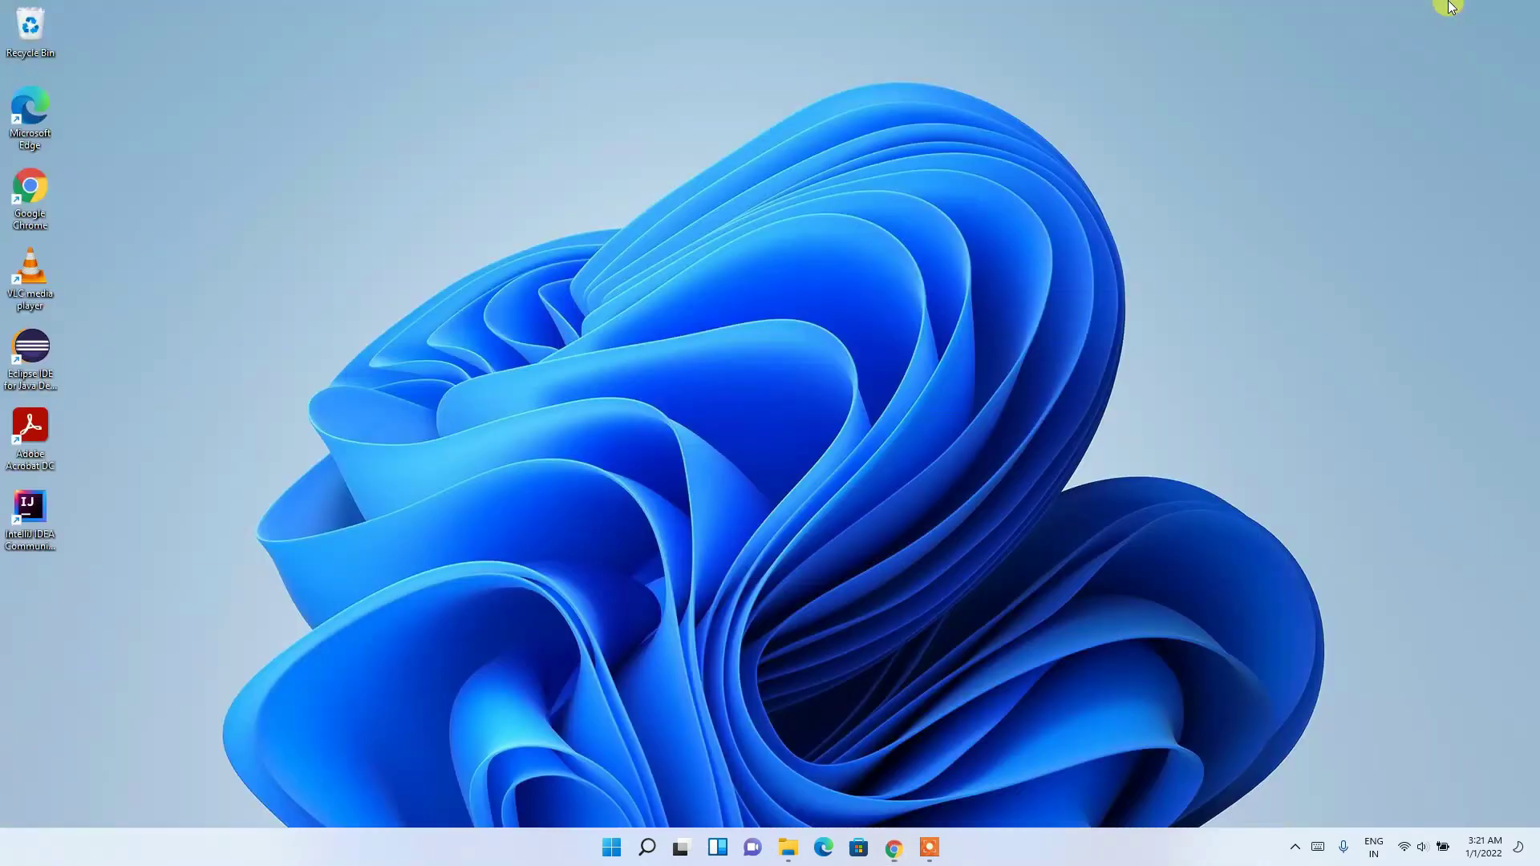
{"action": "left_click", "coordinate": [790, 847]}
{"action": "left_click", "coordinate": [215, 144]}
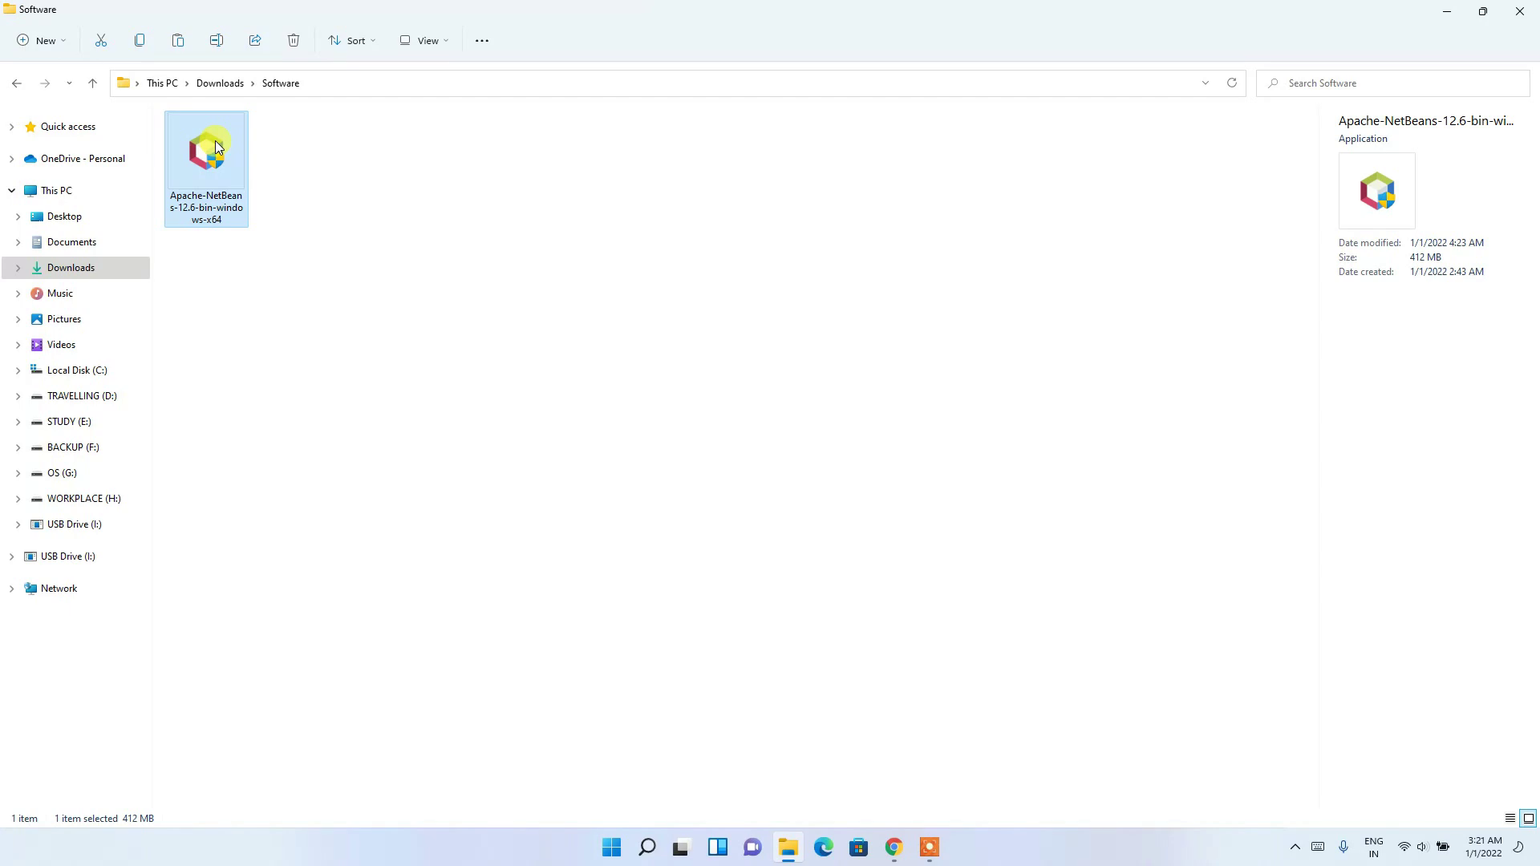
{"action": "double_click", "coordinate": [215, 141]}
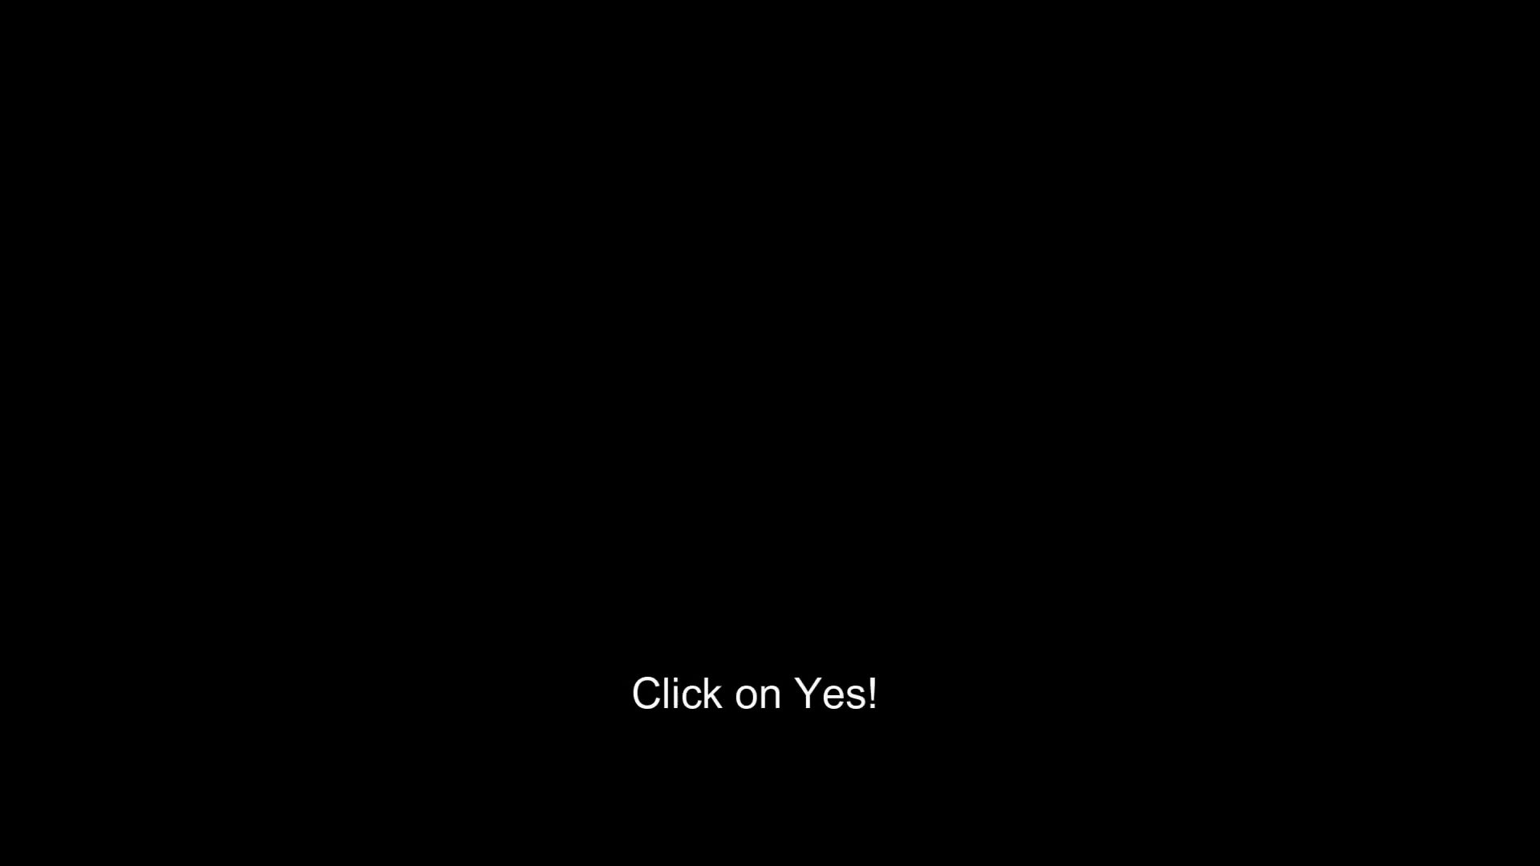
{"action": "left_click", "coordinate": [683, 545]}
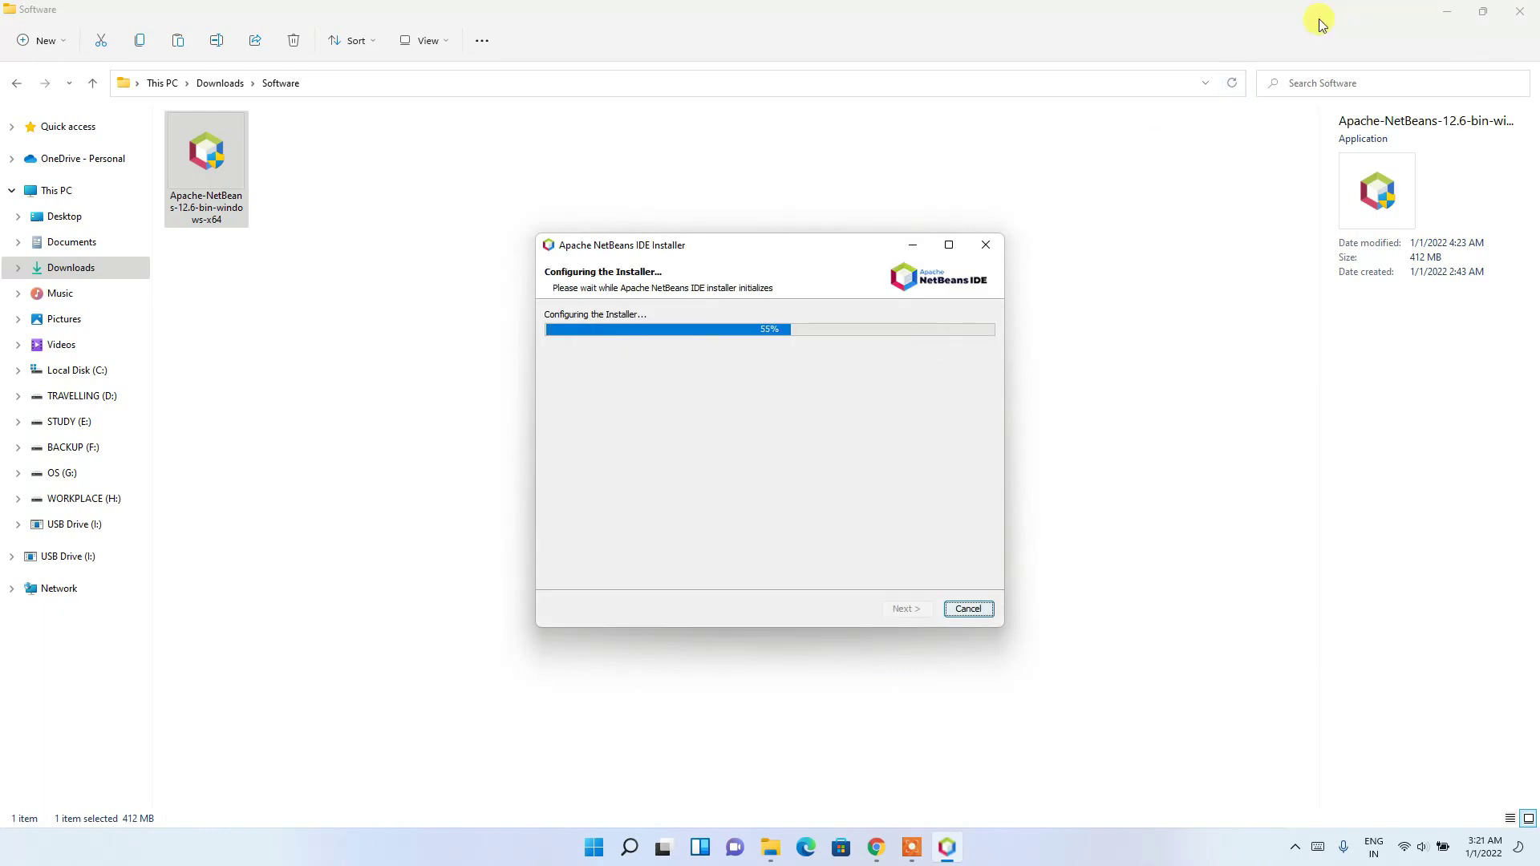
{"action": "left_click", "coordinate": [1447, 11]}
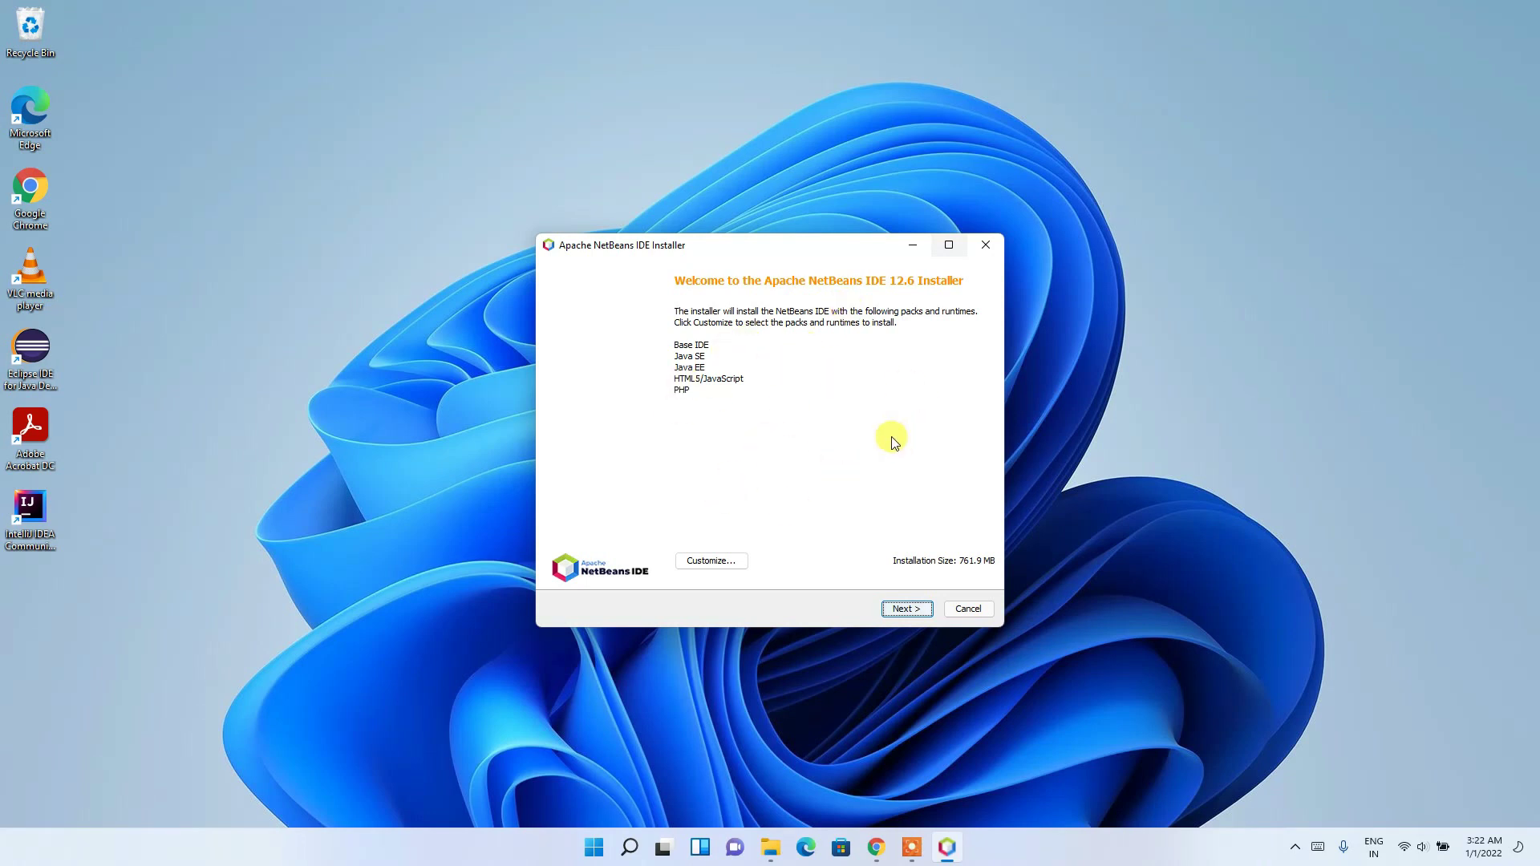
- Proceed past the installer's welcome page and accept the terms of the license agreement
{"action": "left_click", "coordinate": [917, 609]}
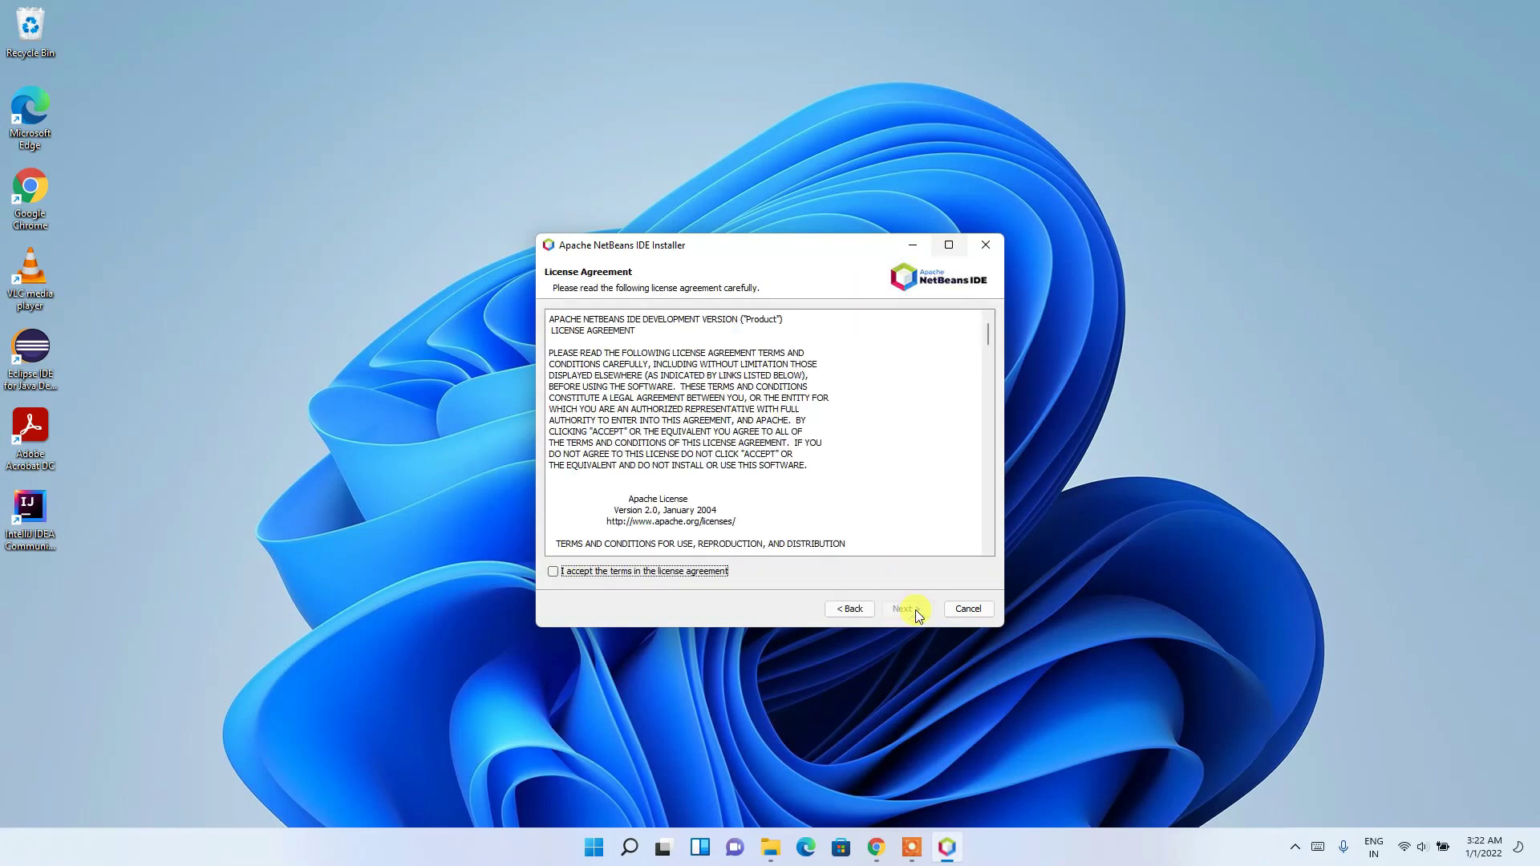
{"action": "left_click_drag", "start_coordinate": [992, 334], "coordinate": [1027, 268]}
{"action": "left_click", "coordinate": [627, 578]}
{"action": "left_click", "coordinate": [916, 609]}
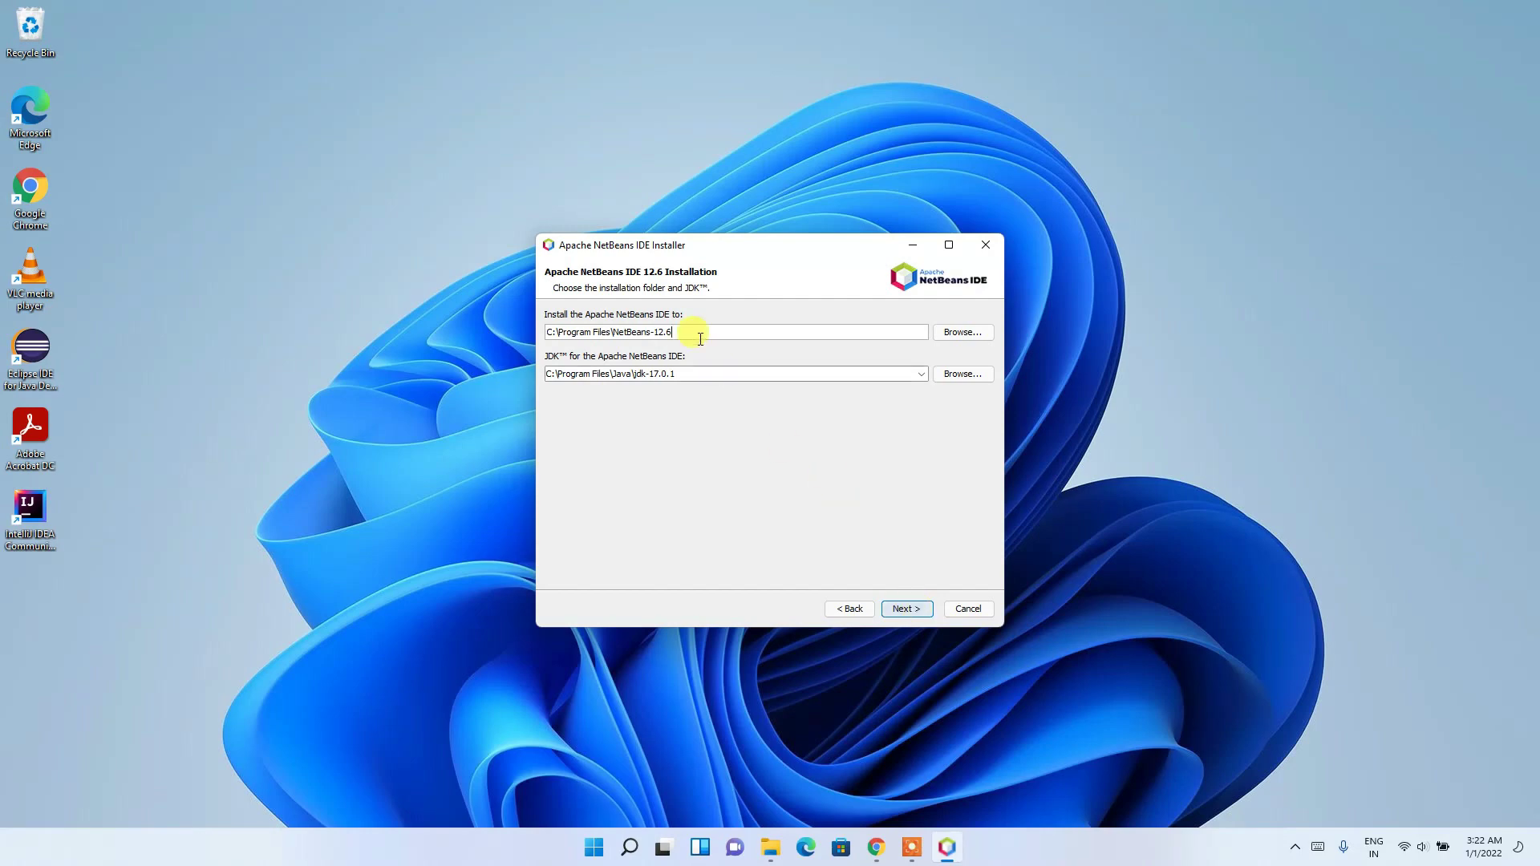
- Examine the installation folder and the JDK path proposed for the Apache NetBeans IDE
{"action": "left_click_drag", "start_coordinate": [713, 332], "coordinate": [526, 332]}
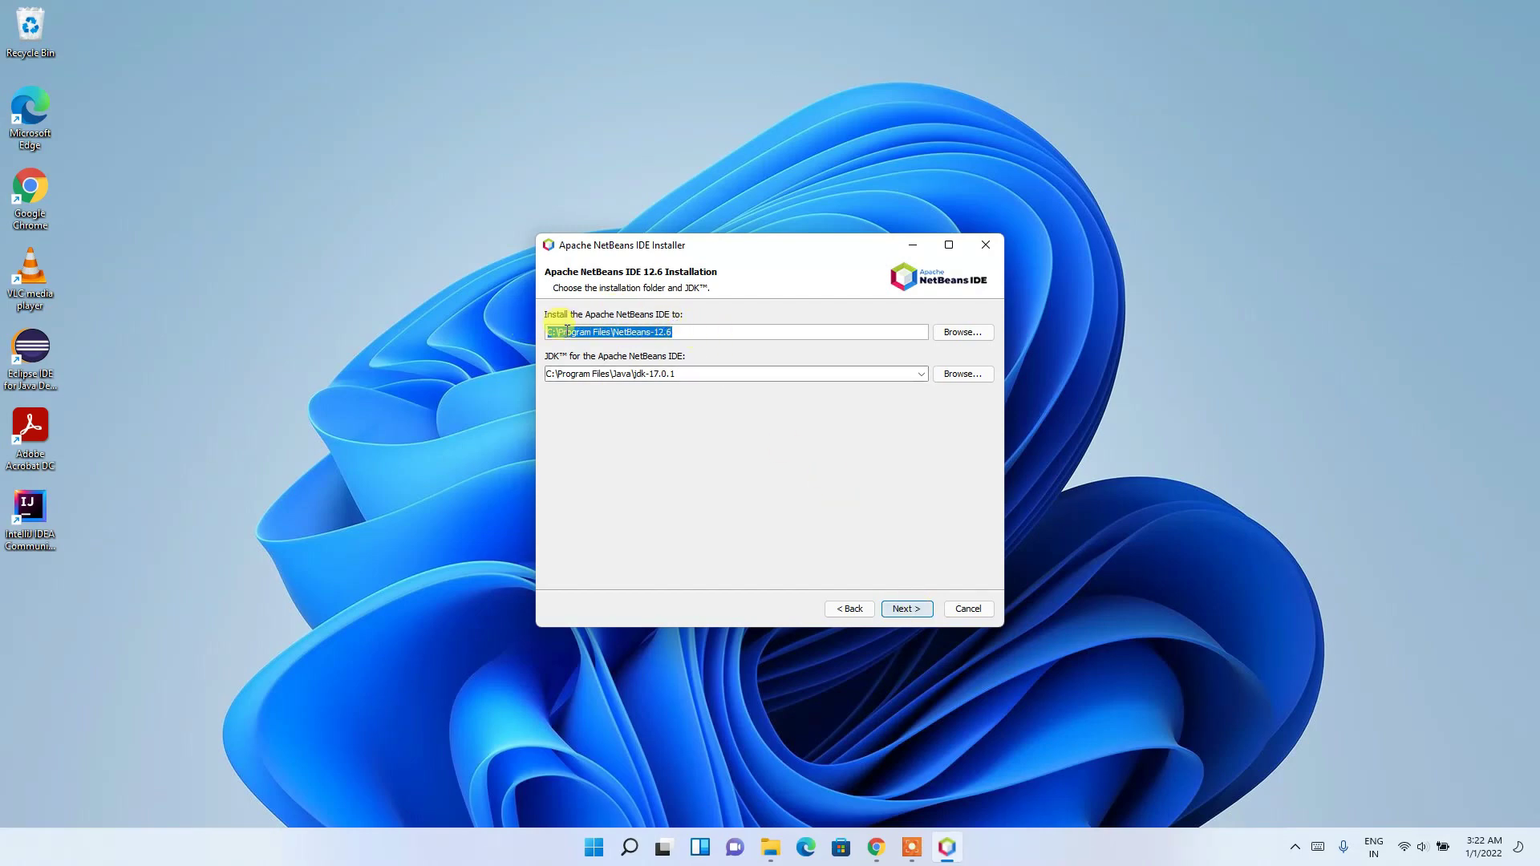
{"action": "left_click", "coordinate": [691, 332]}
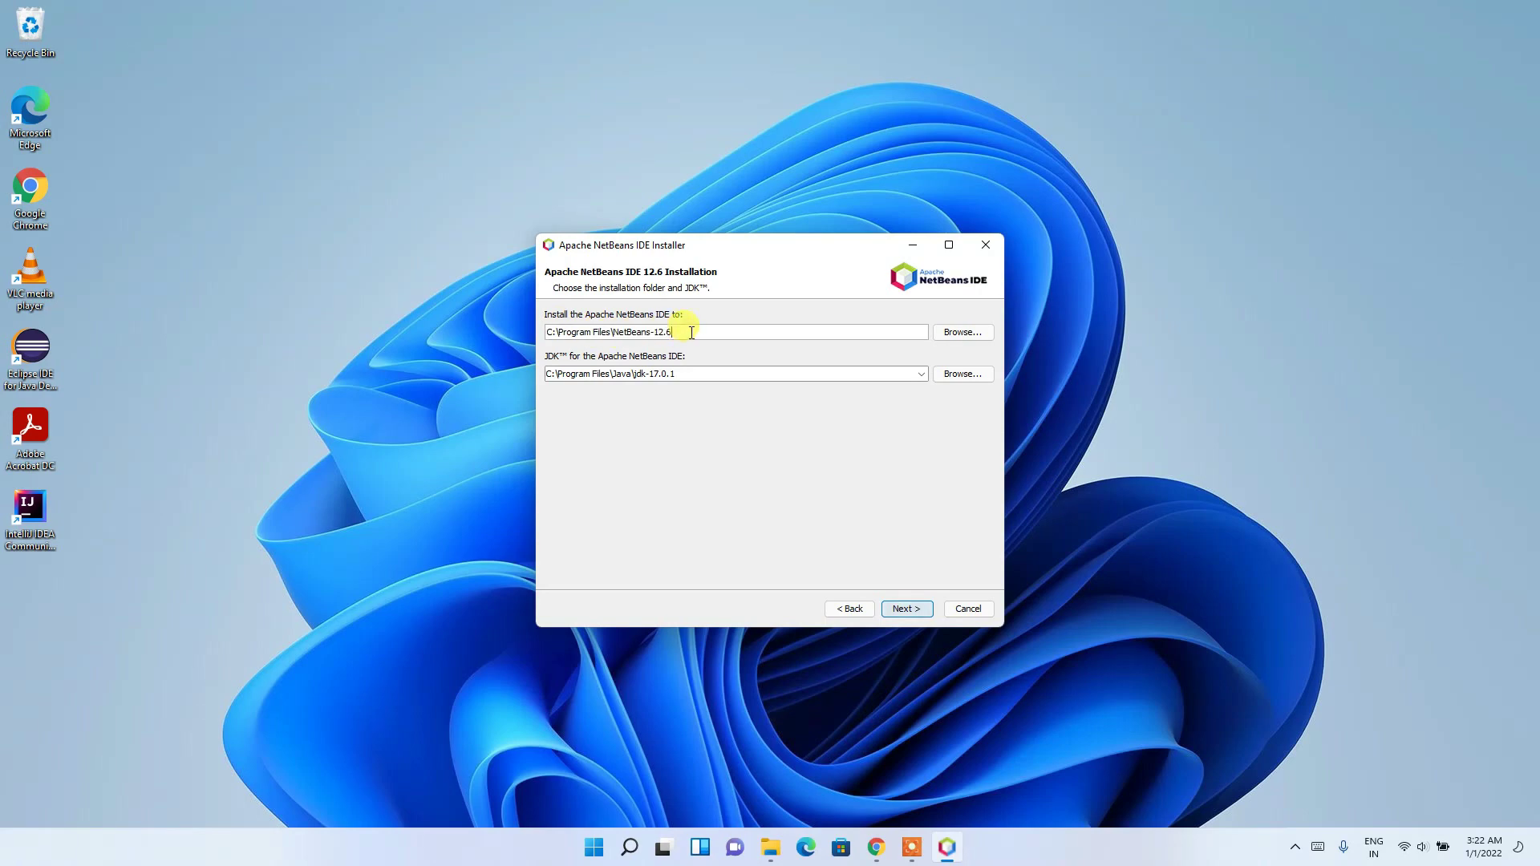
{"action": "left_click_drag", "start_coordinate": [706, 374], "coordinate": [480, 373]}
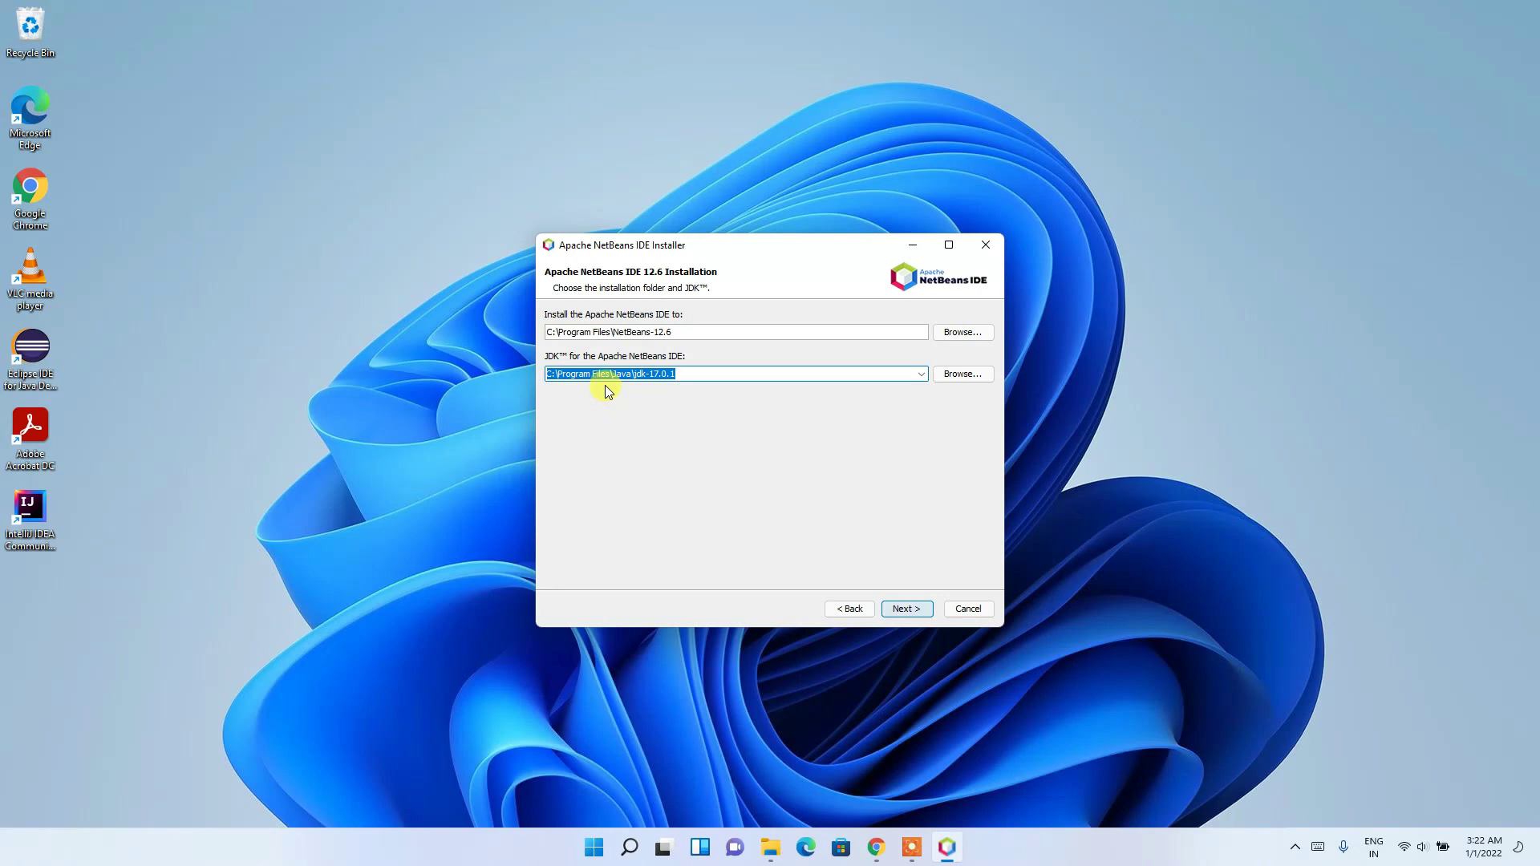
{"action": "left_click_drag", "start_coordinate": [584, 375], "coordinate": [730, 384]}
{"action": "left_click", "coordinate": [716, 377]}
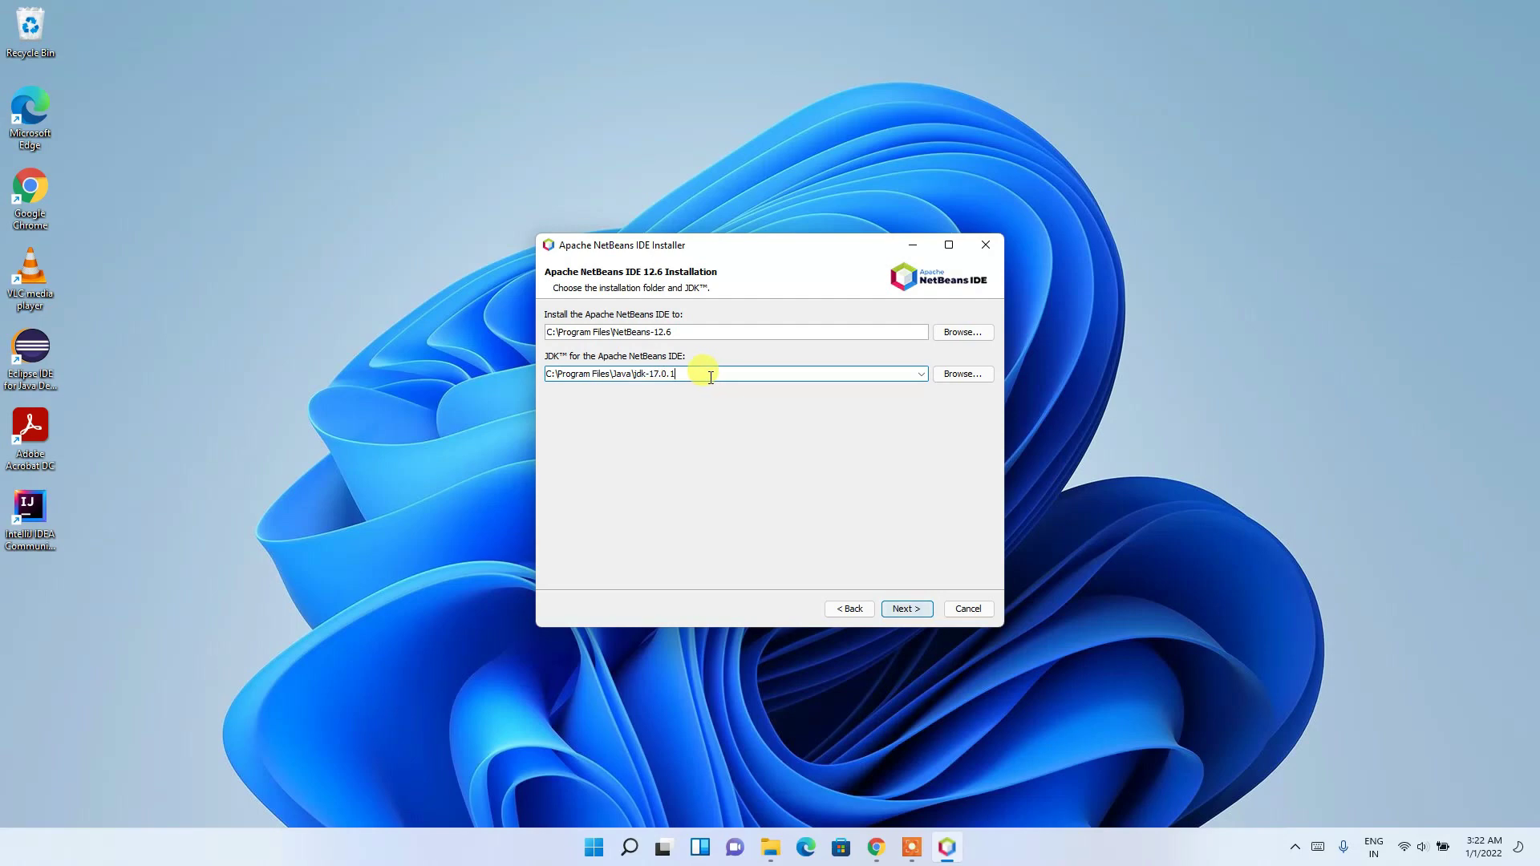
{"action": "left_click_drag", "start_coordinate": [716, 377], "coordinate": [479, 354]}
{"action": "left_click", "coordinate": [618, 374]}
{"action": "left_click_drag", "start_coordinate": [743, 375], "coordinate": [514, 353]}
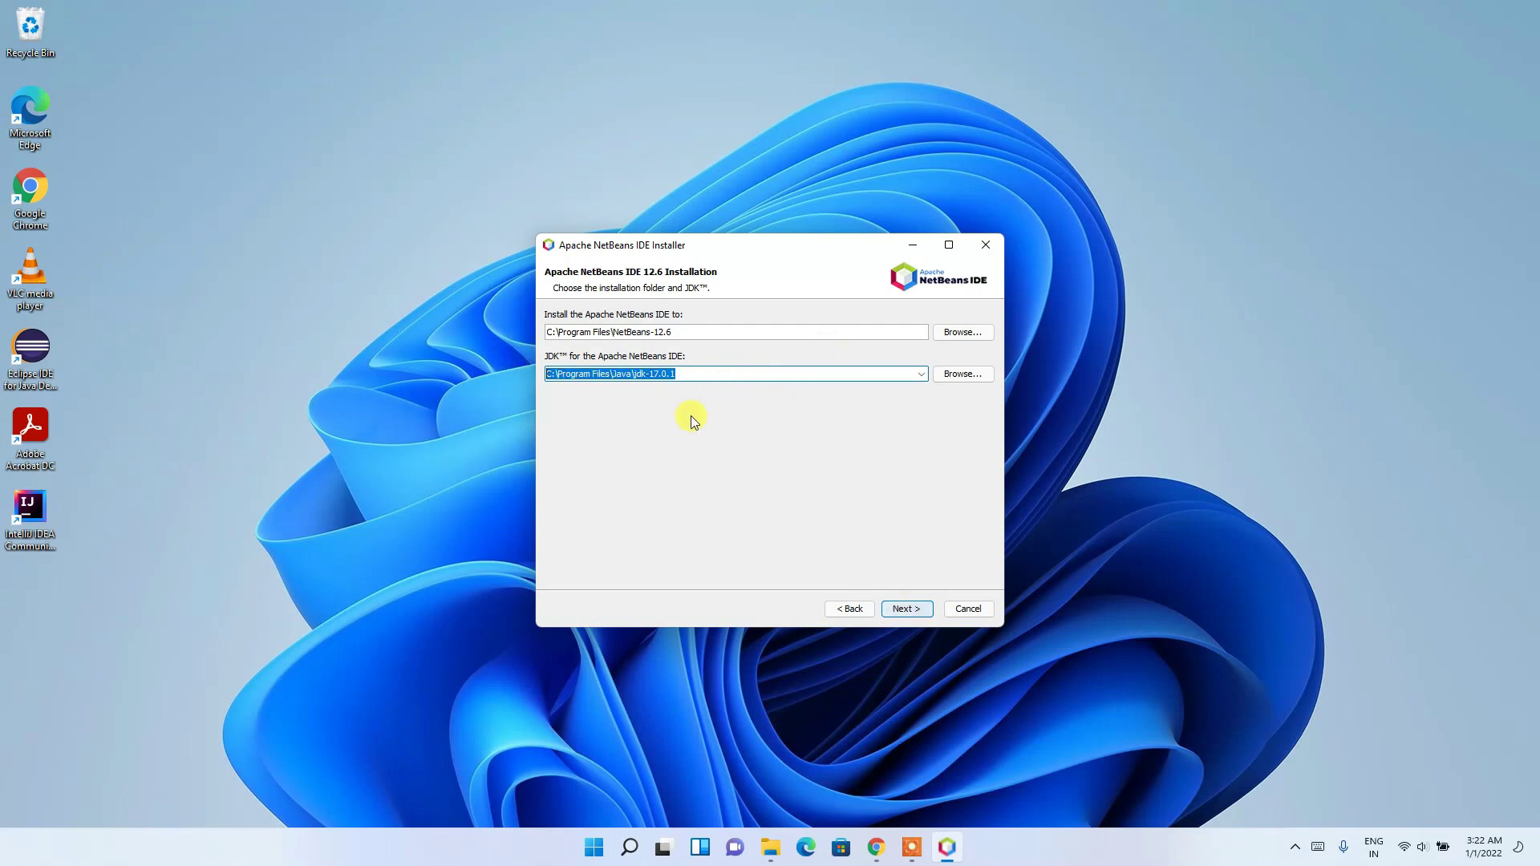
- Install Apache NetBeans IDE 12.6 with the proposed folders and Check for Updates enabled, and finish the setup
{"action": "left_click", "coordinate": [918, 608]}
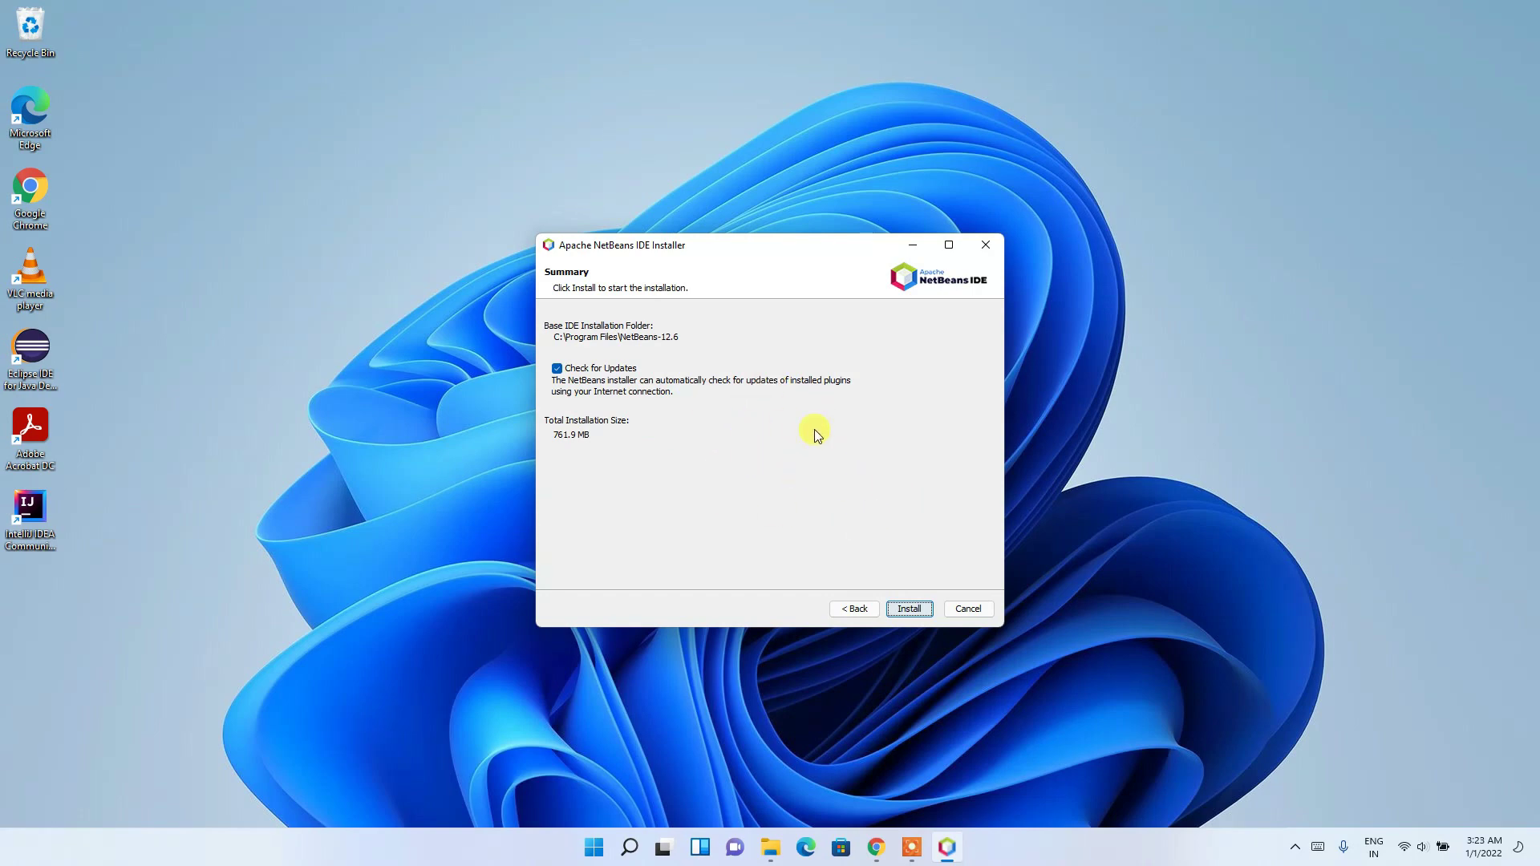
{"action": "left_click", "coordinate": [910, 609]}
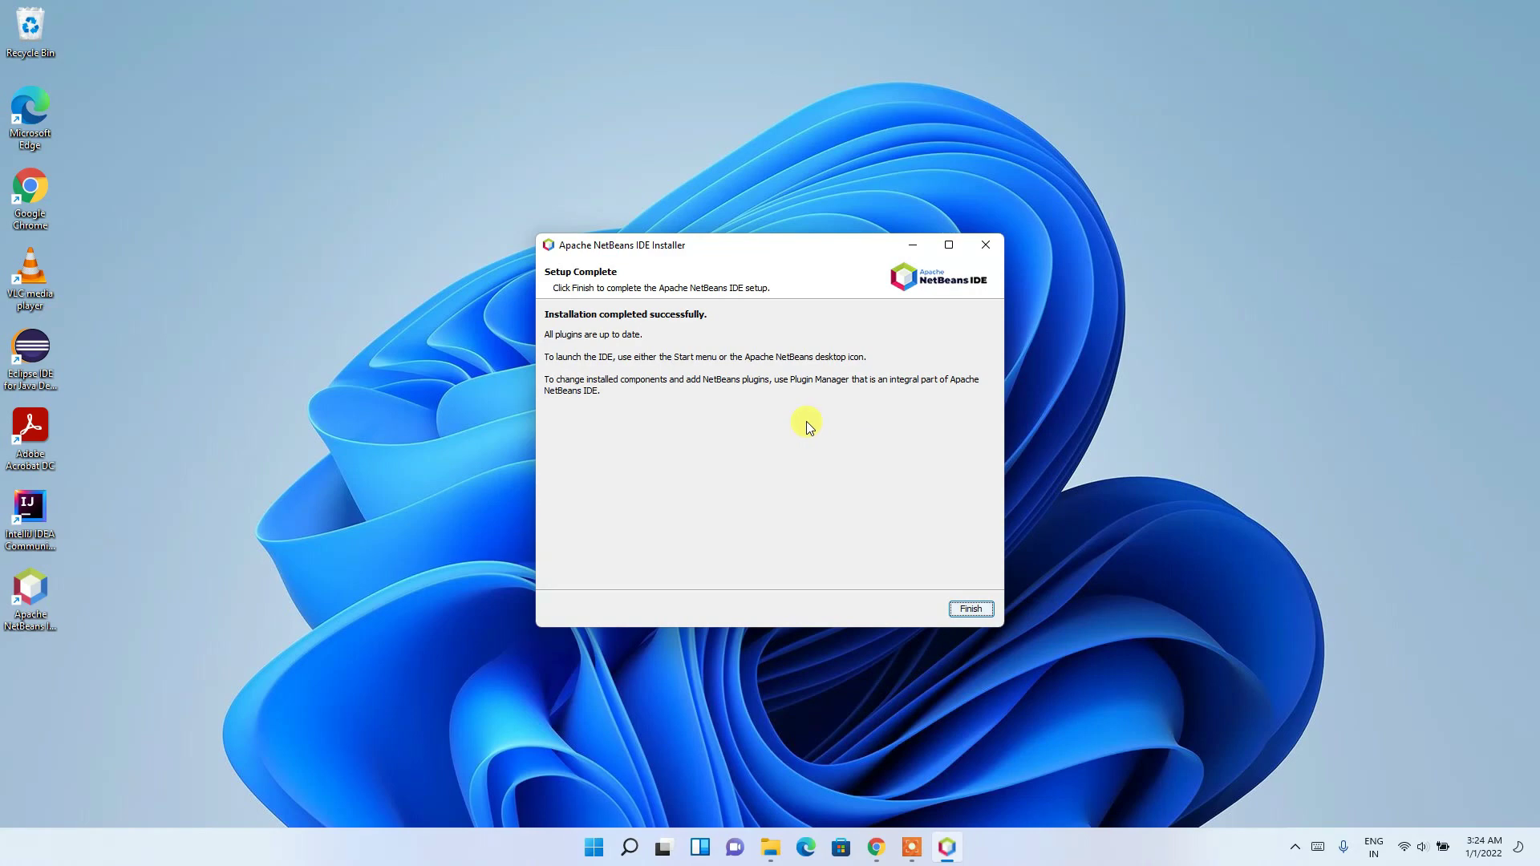
{"action": "left_click", "coordinate": [979, 611]}
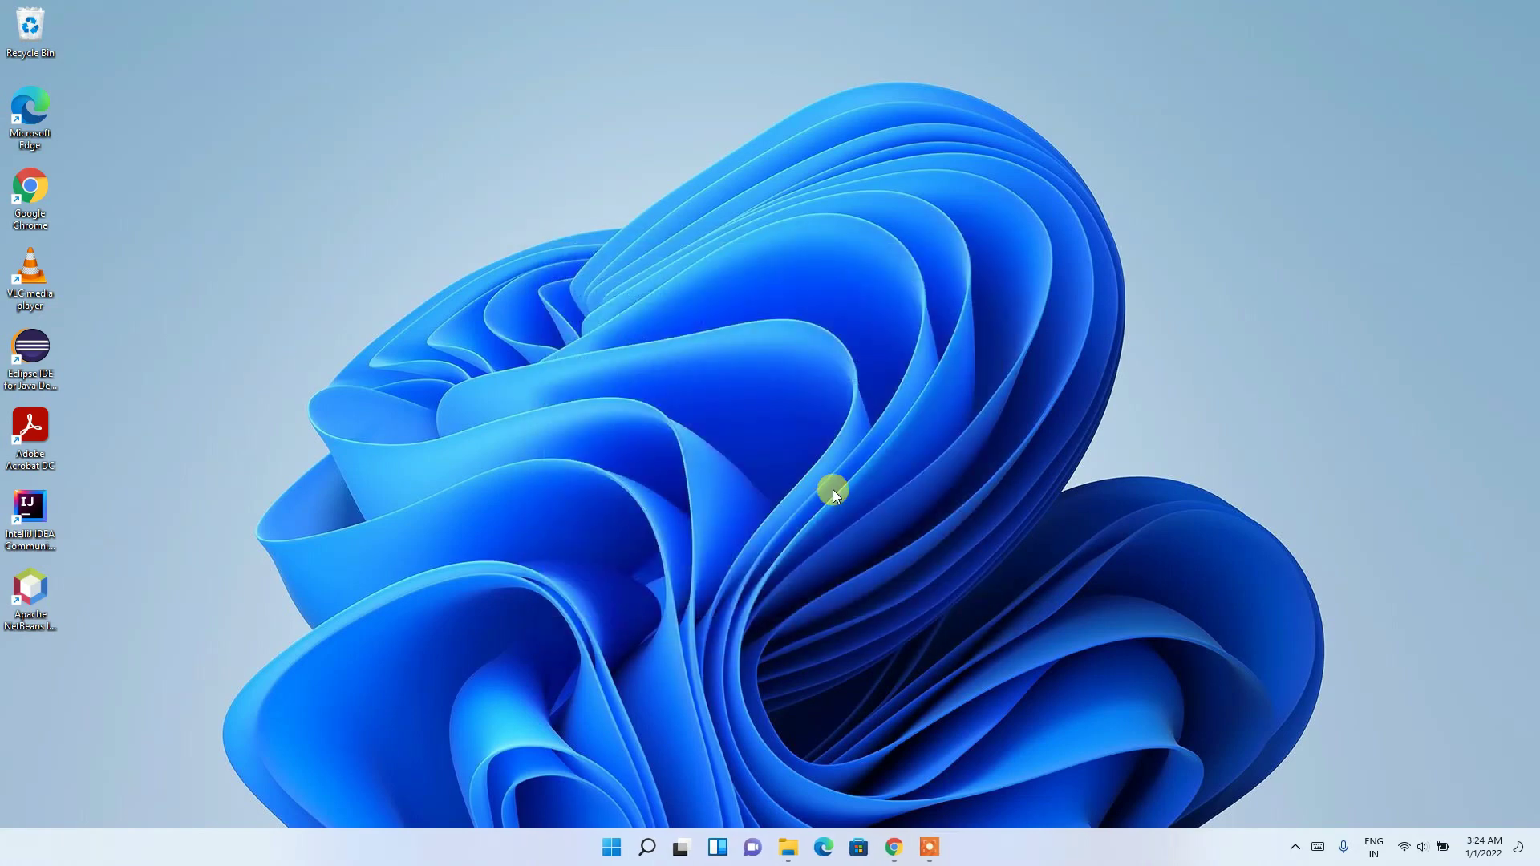
- Launch Apache NetBeans IDE and start a new project of type Java Application from the Java with Ant category
{"action": "left_click", "coordinate": [25, 595]}
{"action": "double_click", "coordinate": [25, 595]}
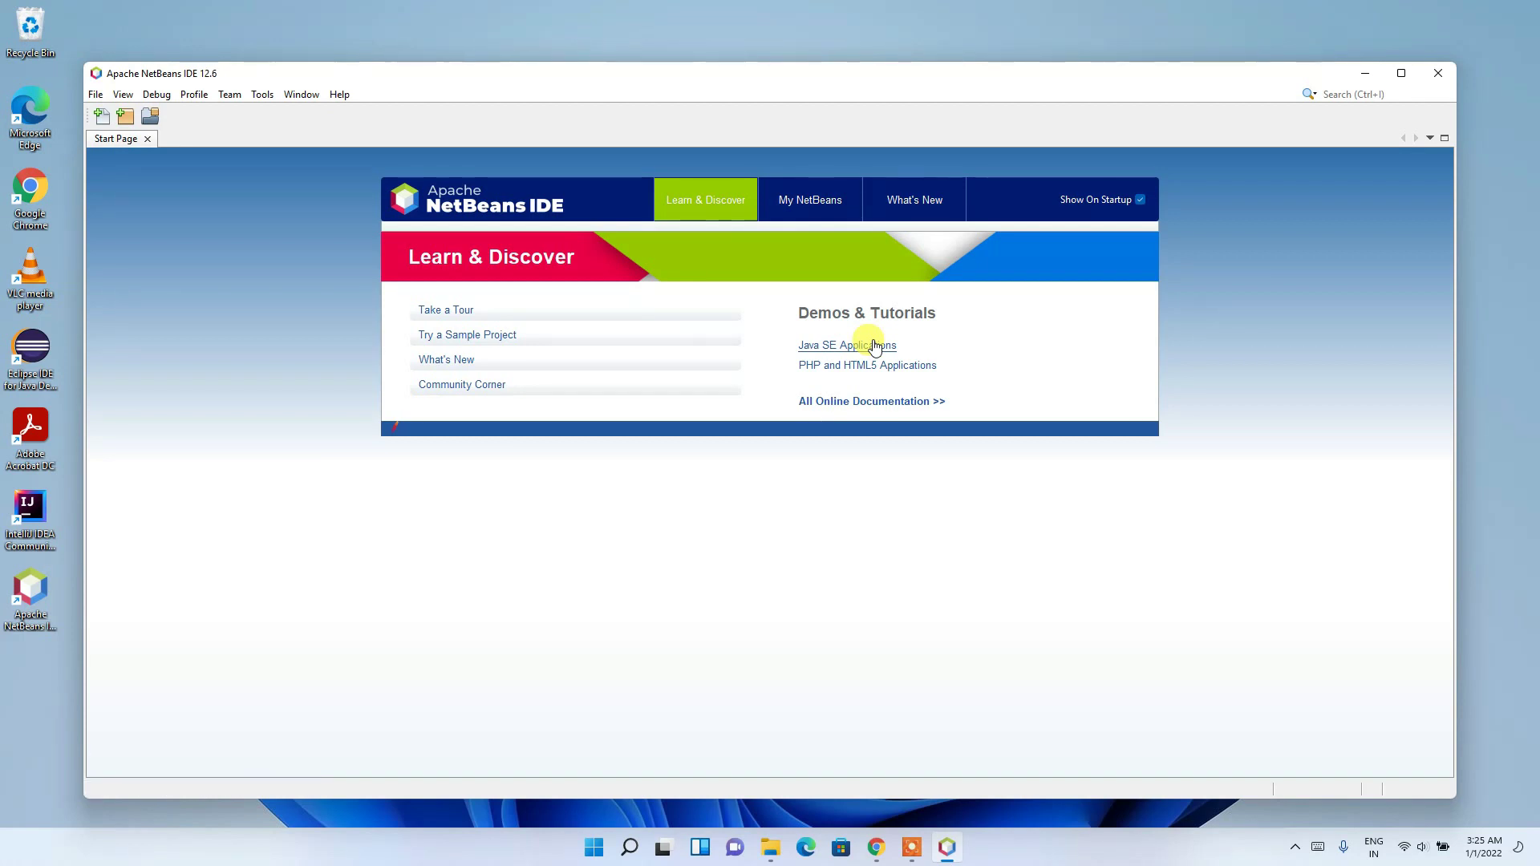
{"action": "left_click", "coordinate": [96, 96]}
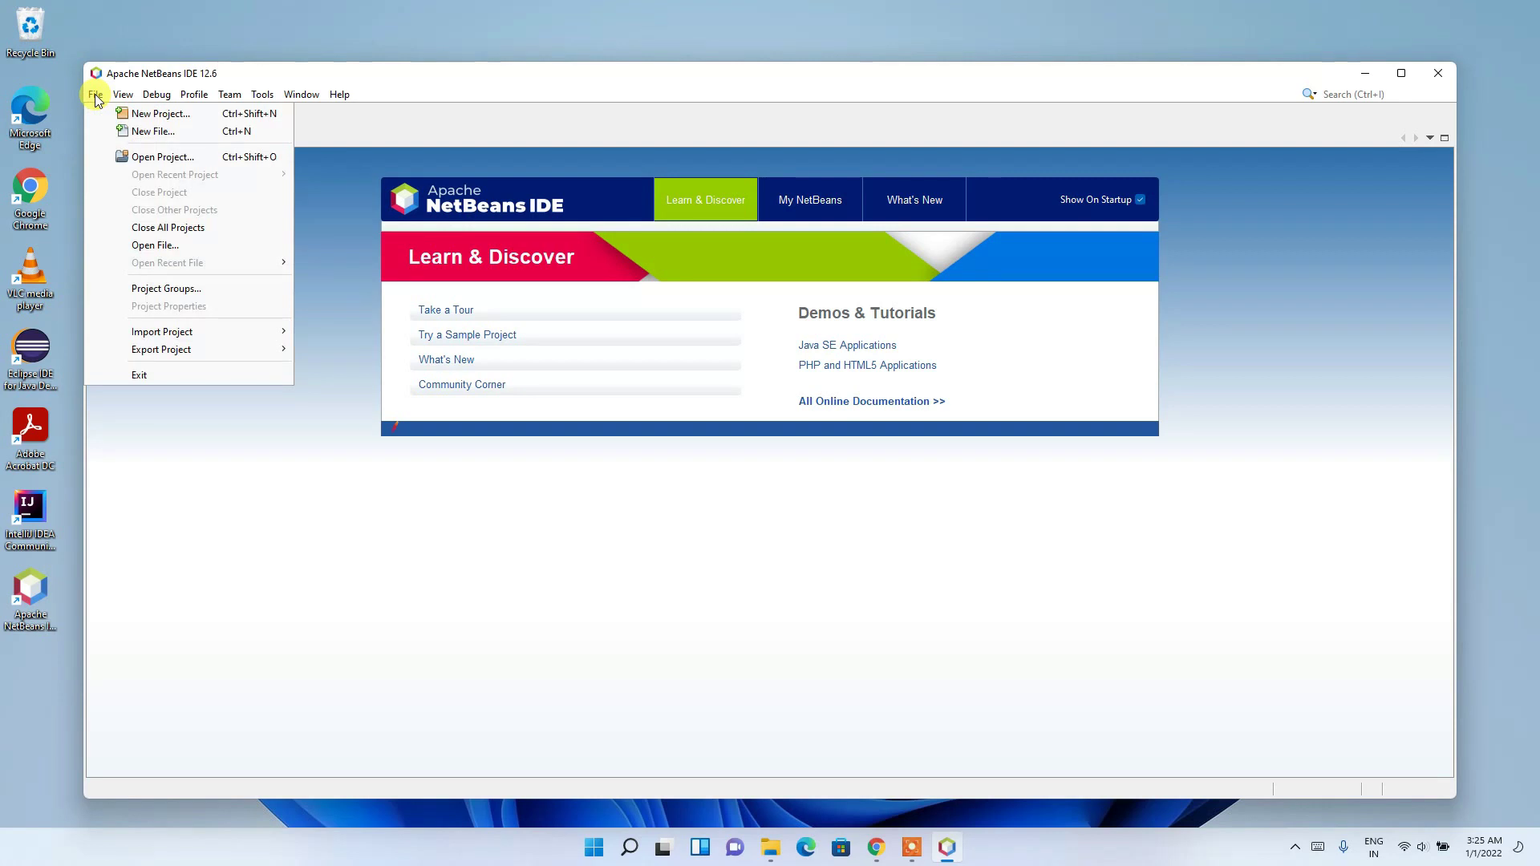
{"action": "left_click", "coordinate": [125, 114]}
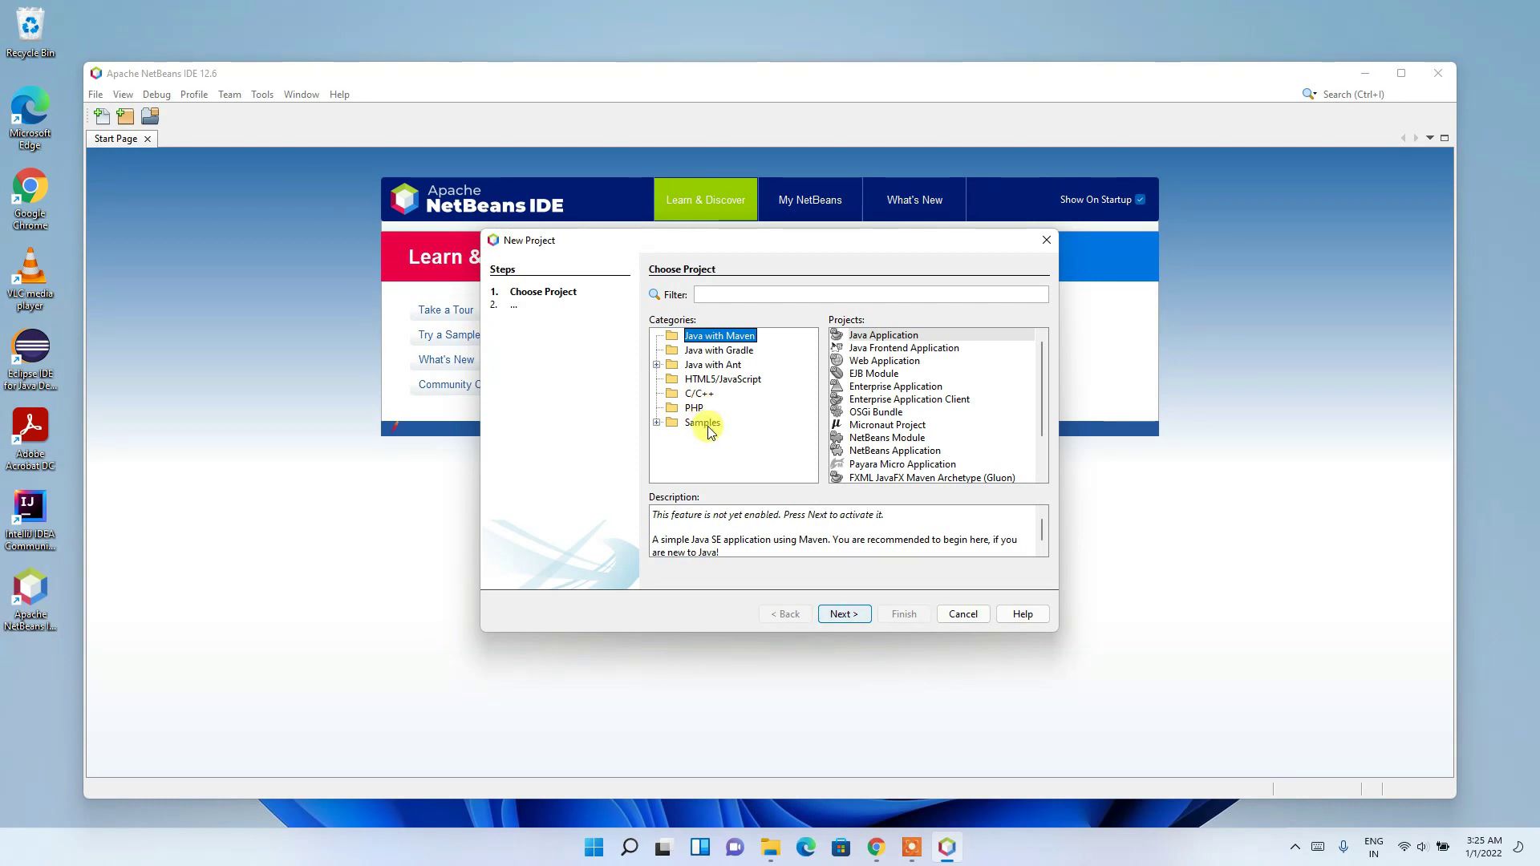
{"action": "left_click", "coordinate": [703, 367]}
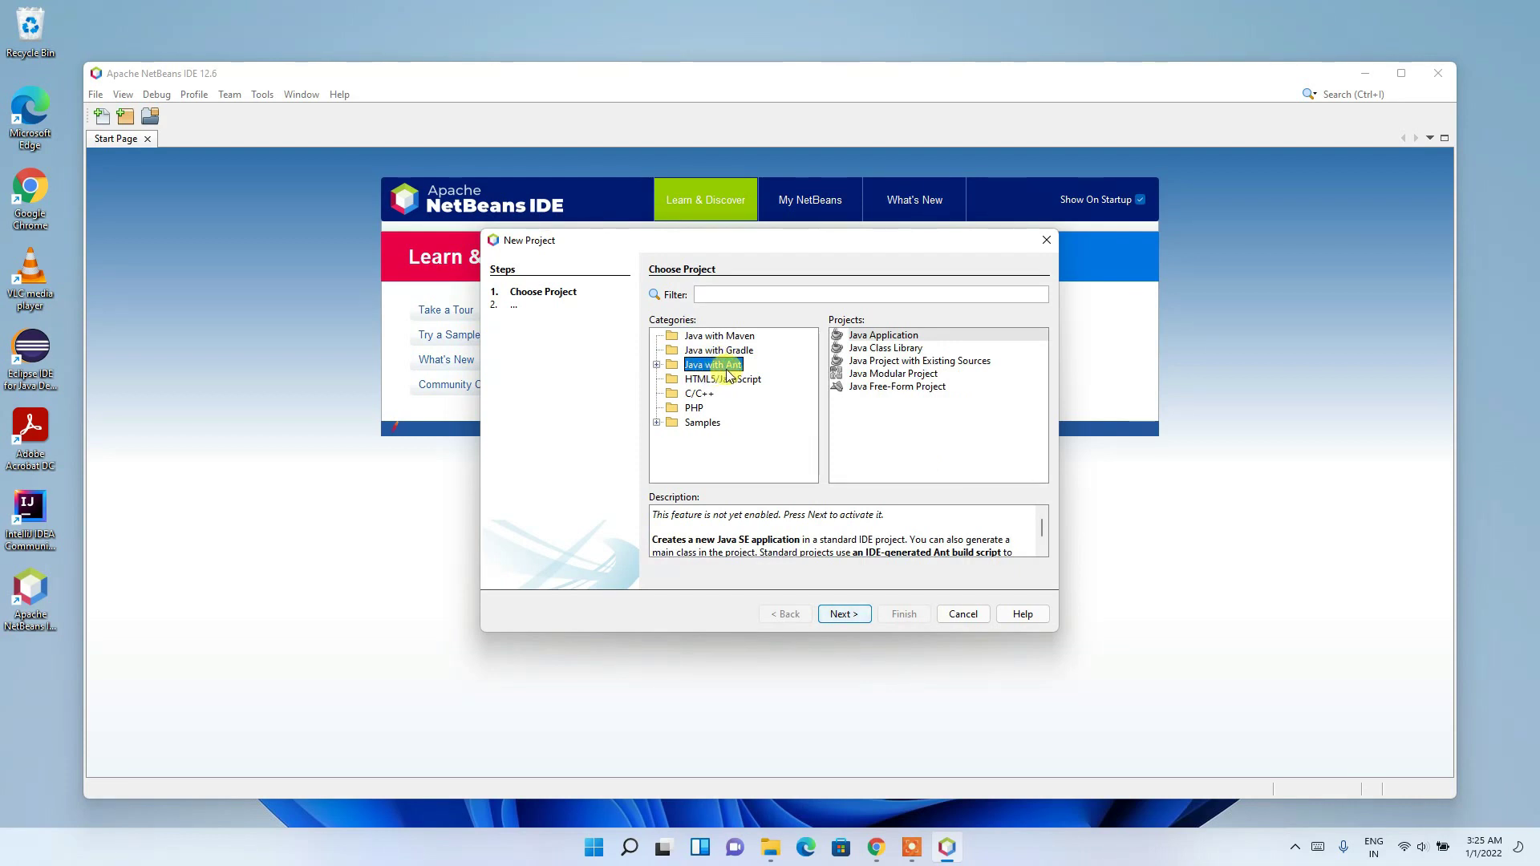
{"action": "left_click", "coordinate": [875, 338]}
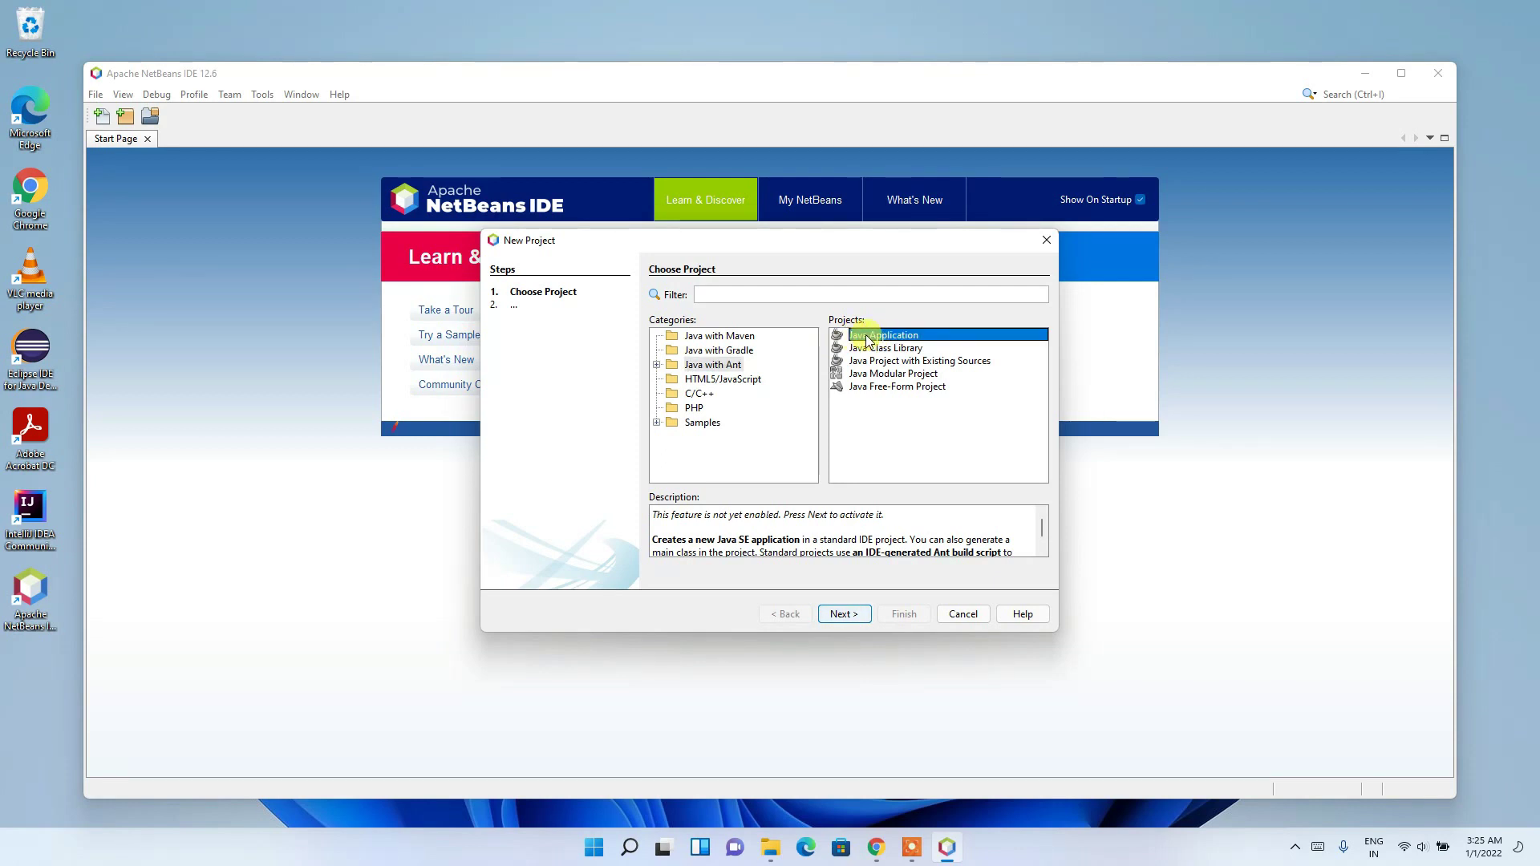
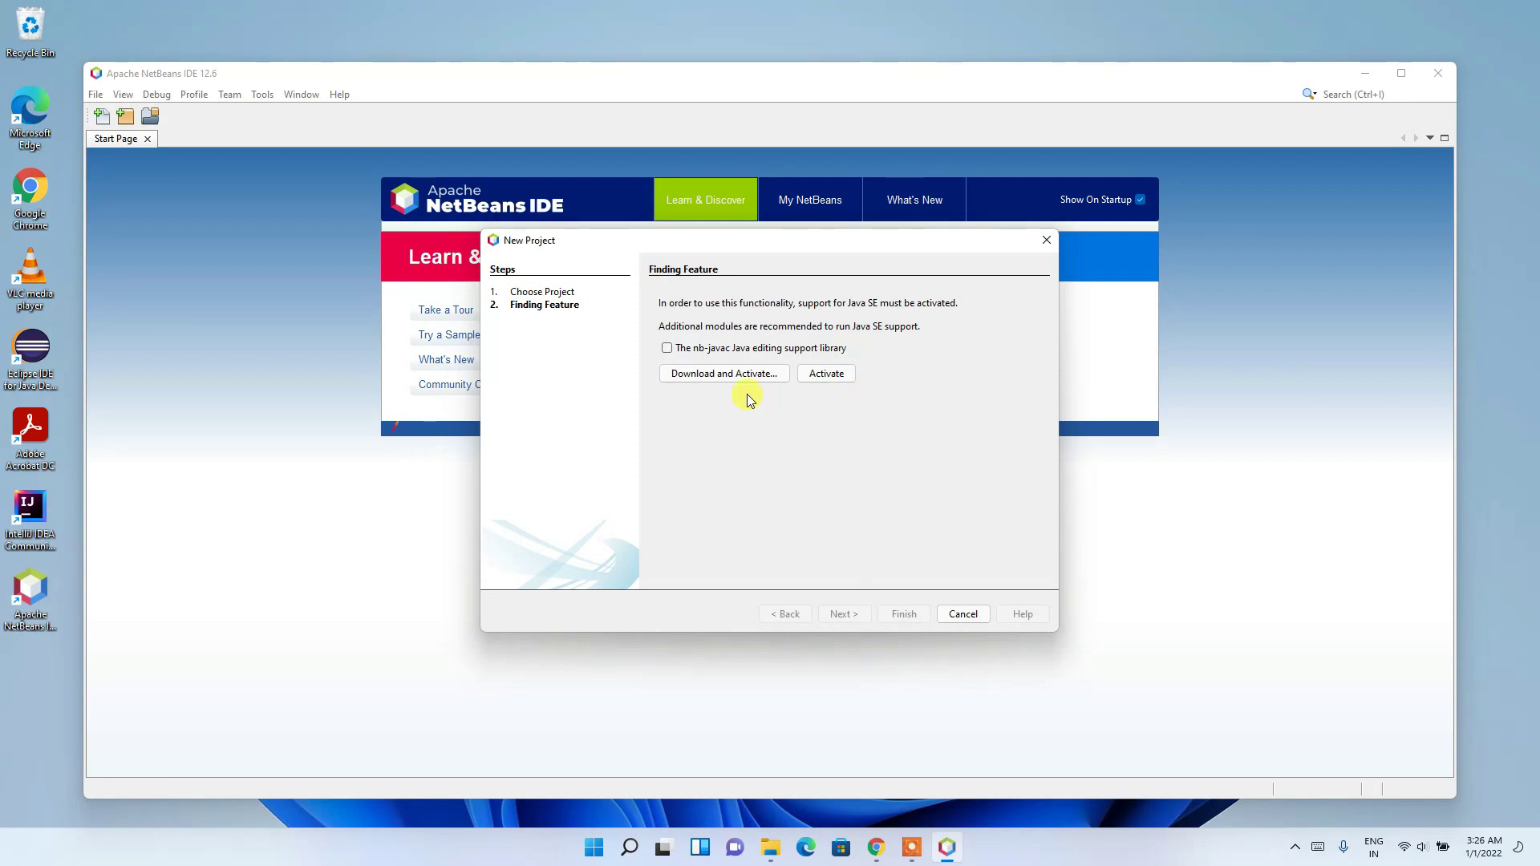
- Download and activate Java SE support, installing the nb-javac Java editing support library with its license agreements accepted
{"action": "left_click", "coordinate": [714, 377]}
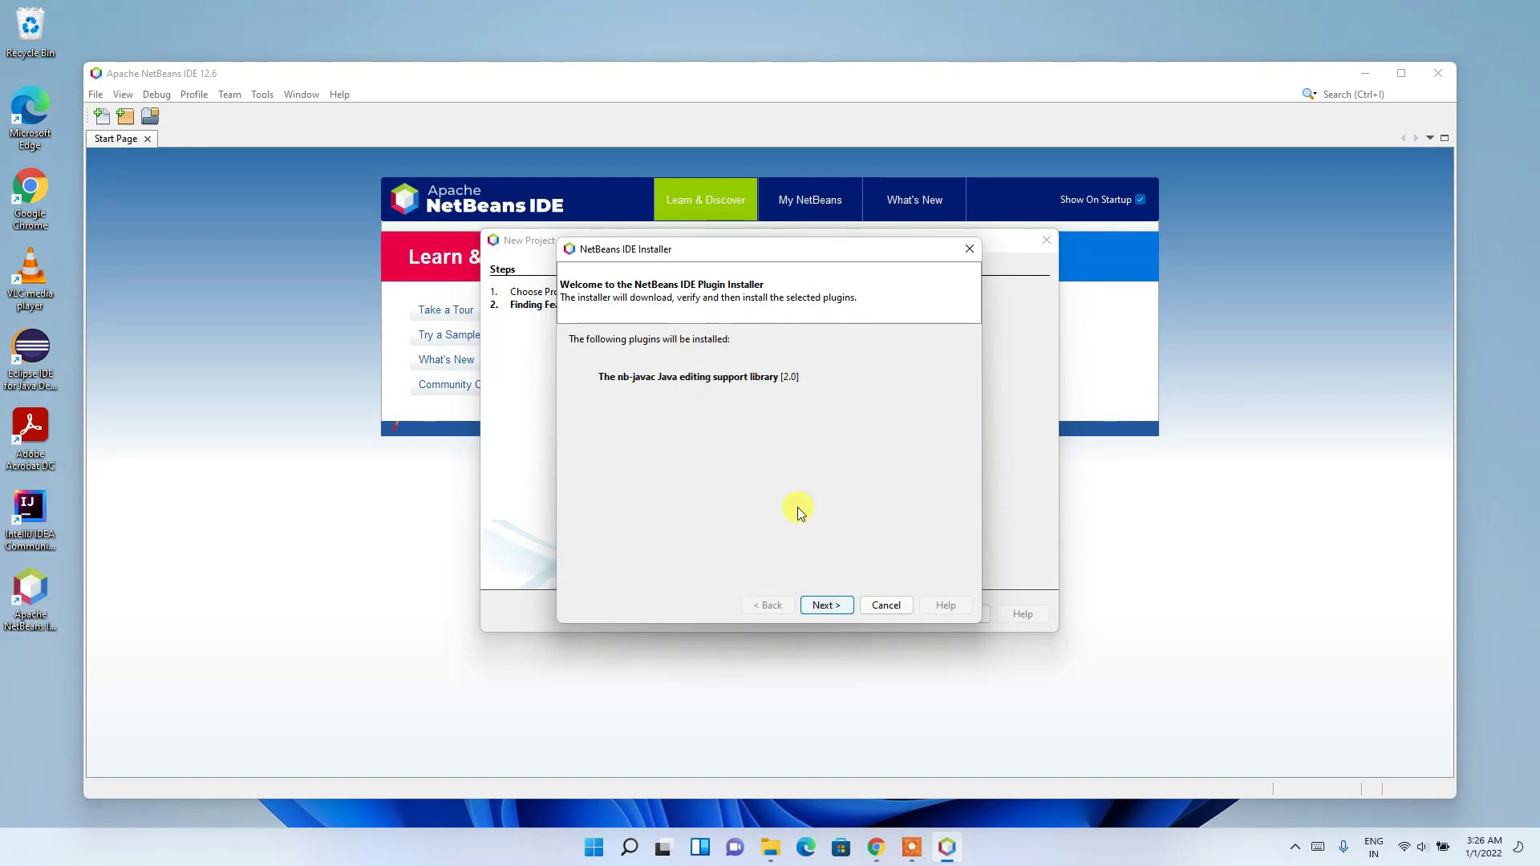
{"action": "left_click", "coordinate": [834, 607]}
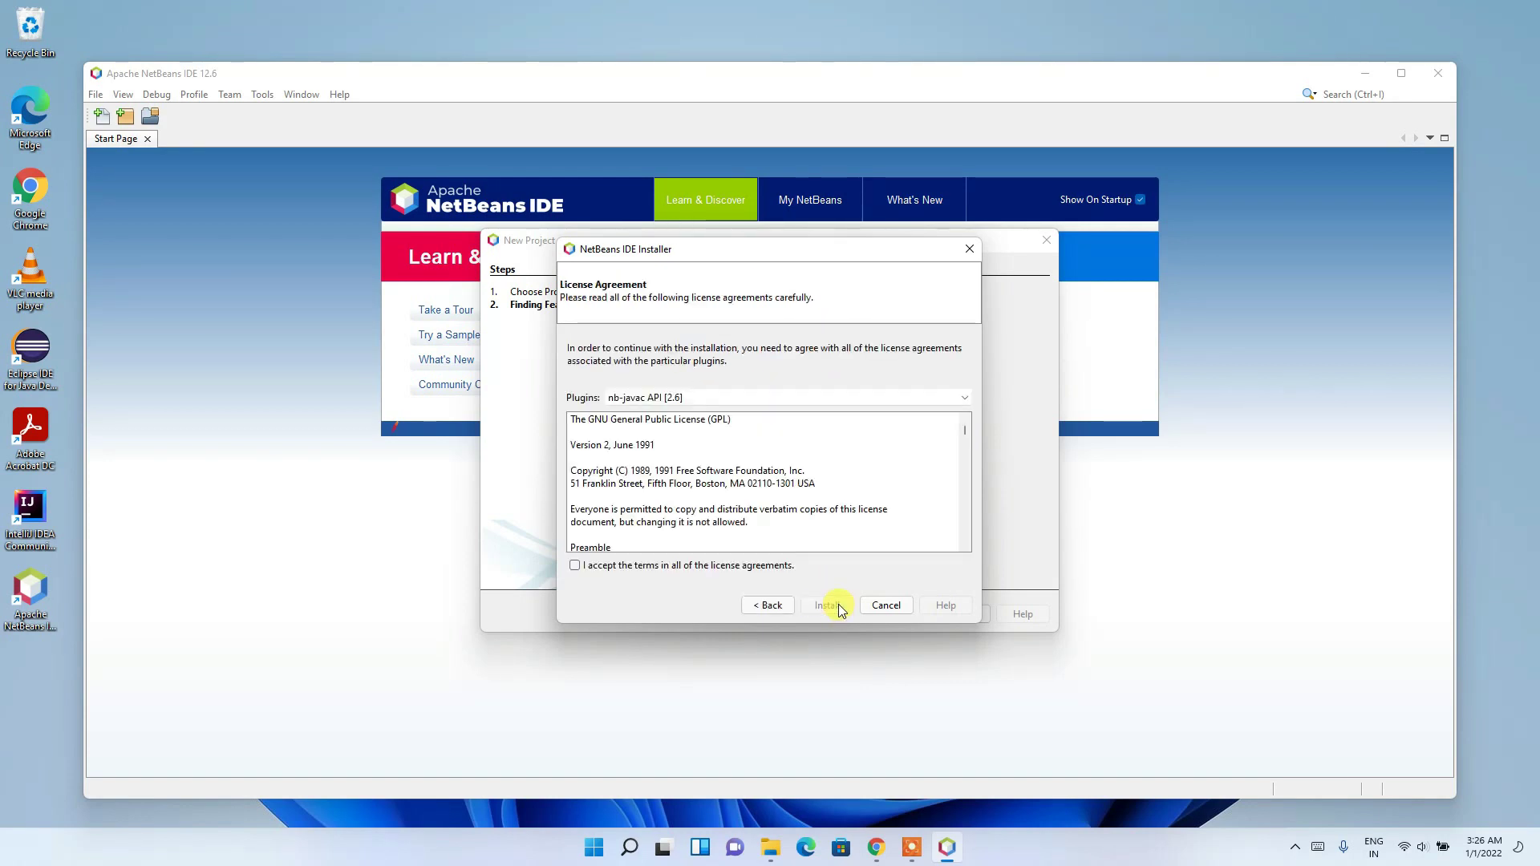
{"action": "left_click", "coordinate": [765, 567]}
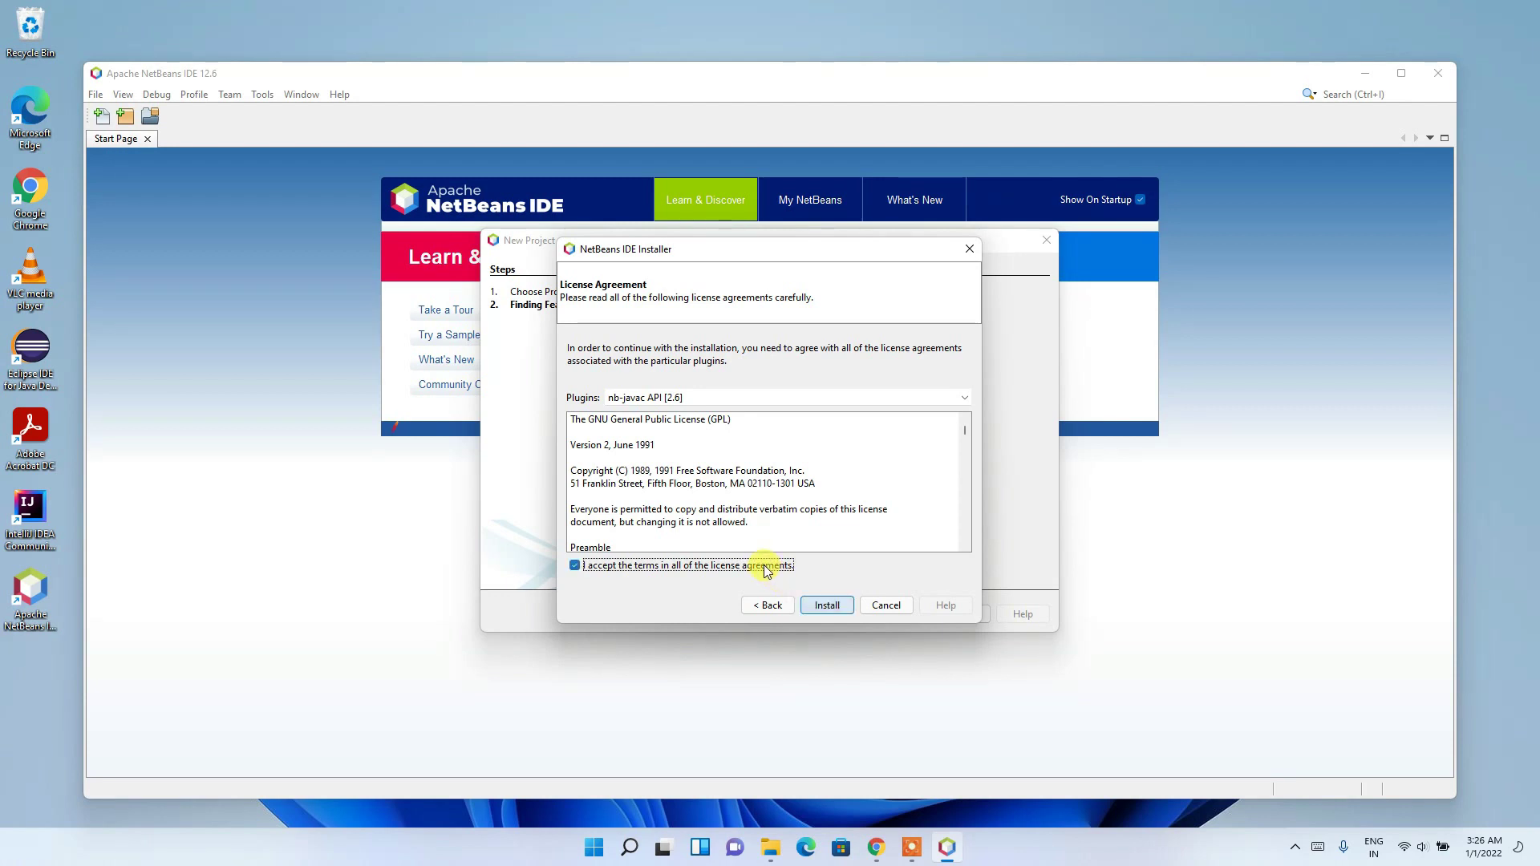
{"action": "left_click", "coordinate": [839, 608]}
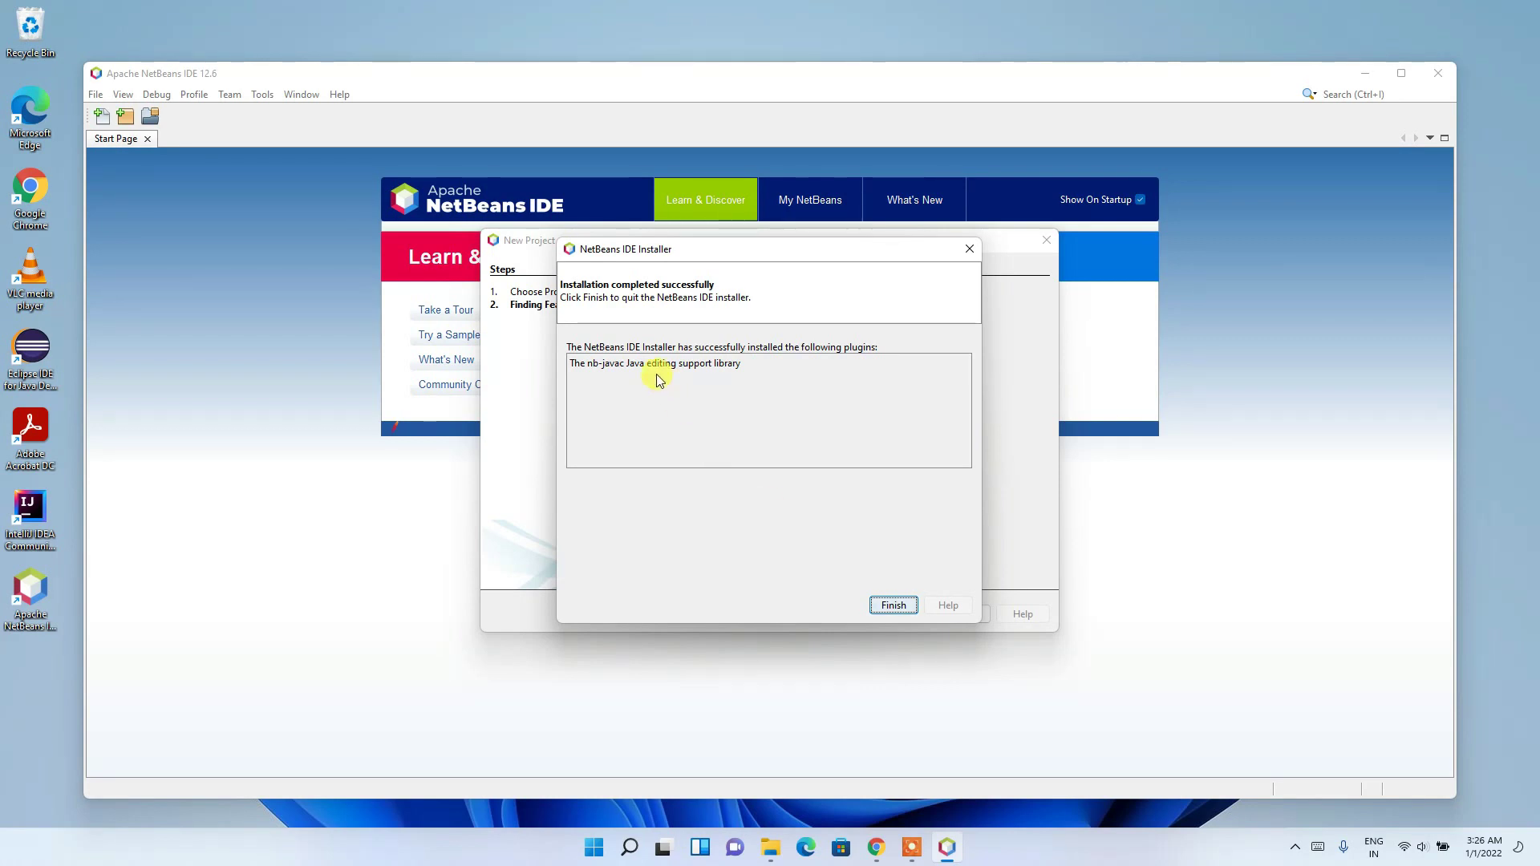
{"action": "left_click", "coordinate": [894, 605]}
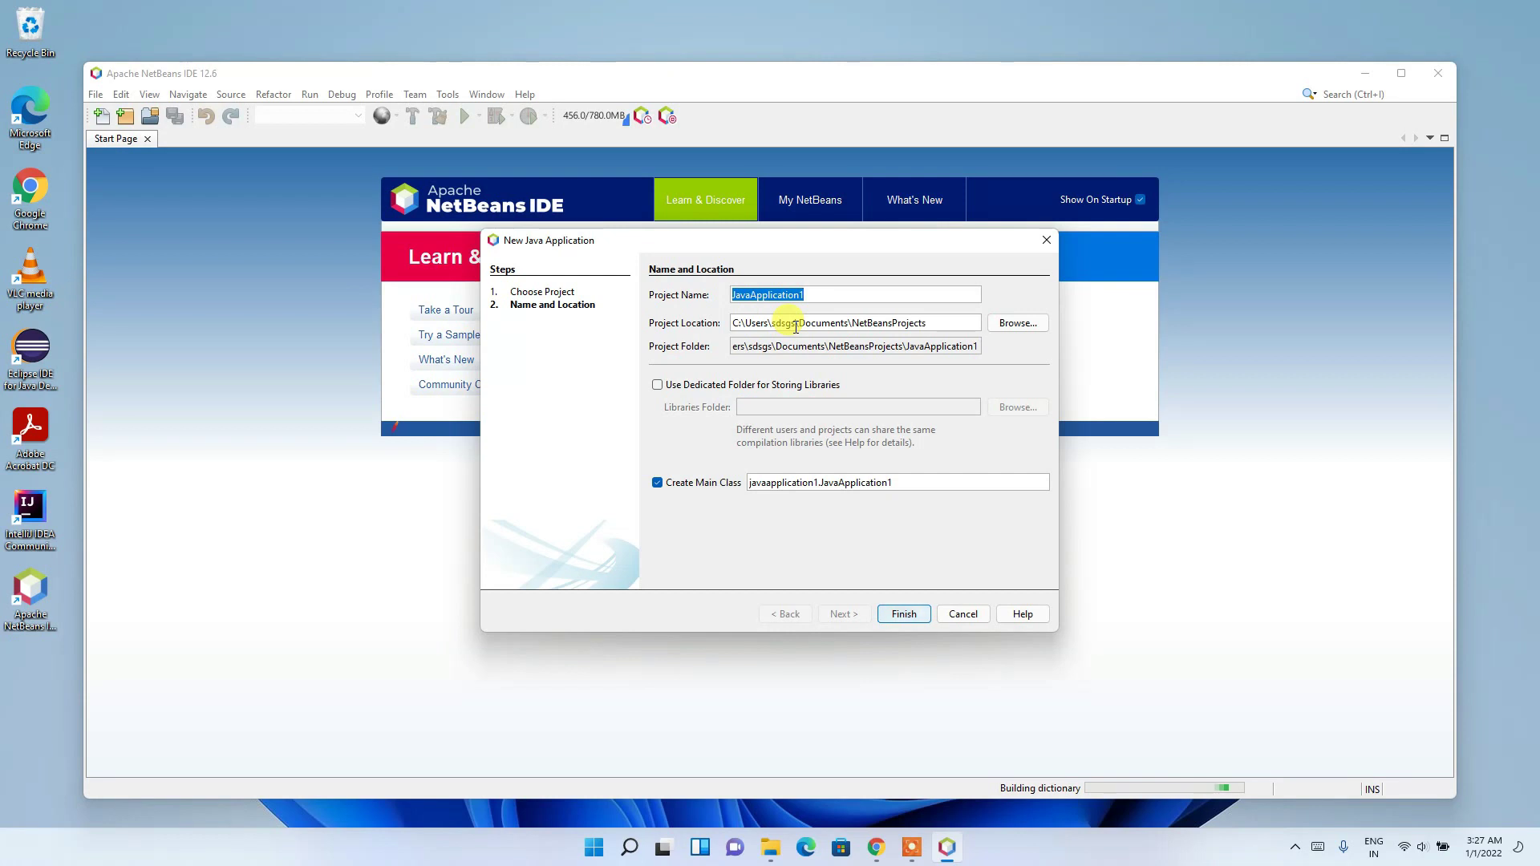
- Create the Java project with the name helloworld, keeping the proposed location and the main class helloworld.Helloworld
{"action": "type", "text": "he"}
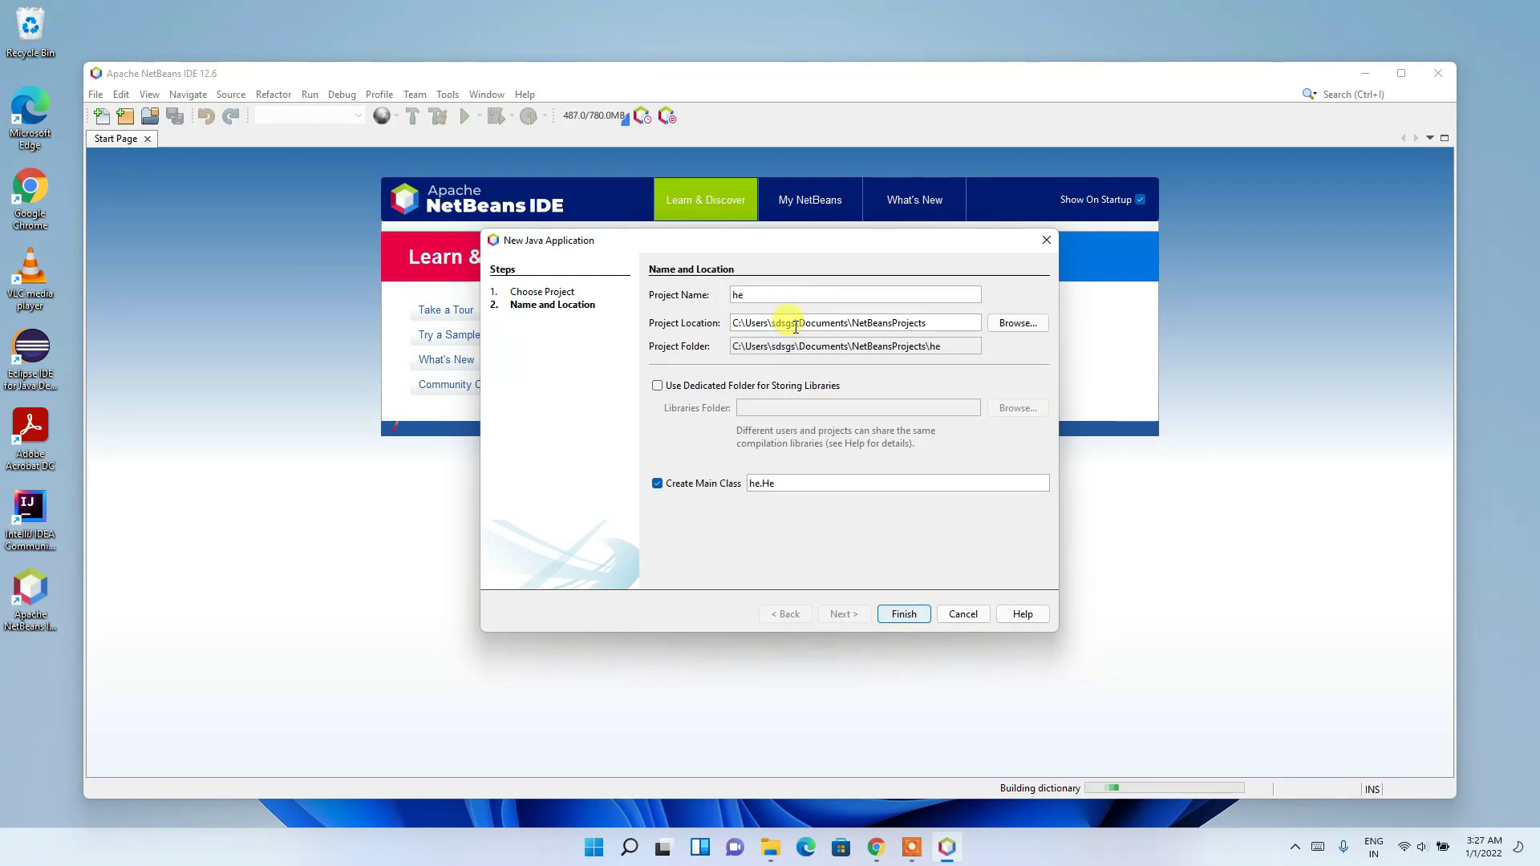
{"action": "type", "text": "lloworld"}
{"action": "key", "text": "Tab"}
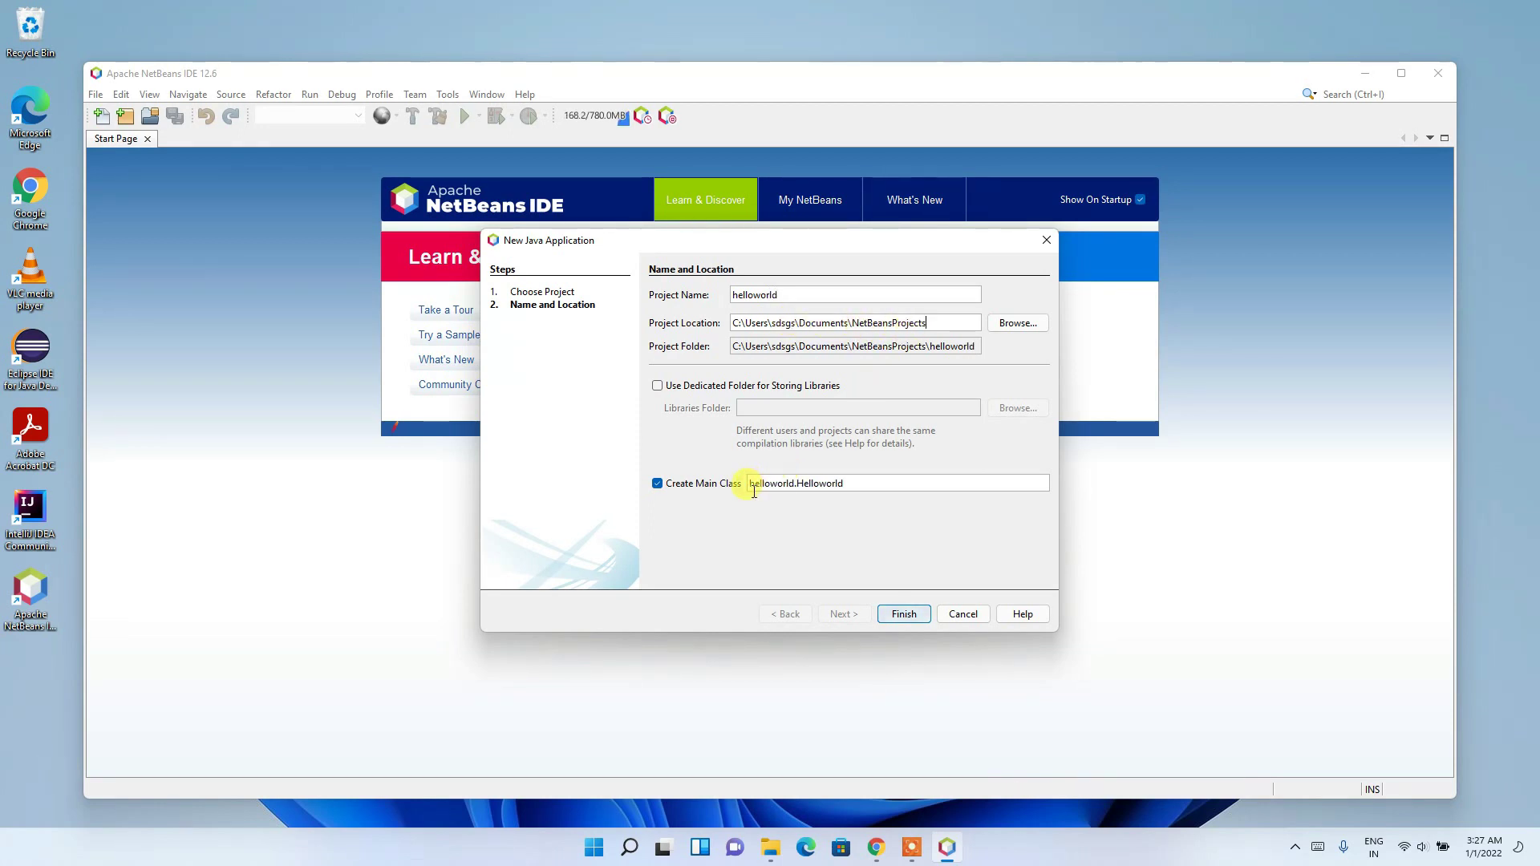
{"action": "left_click_drag", "start_coordinate": [759, 483], "coordinate": [848, 483]}
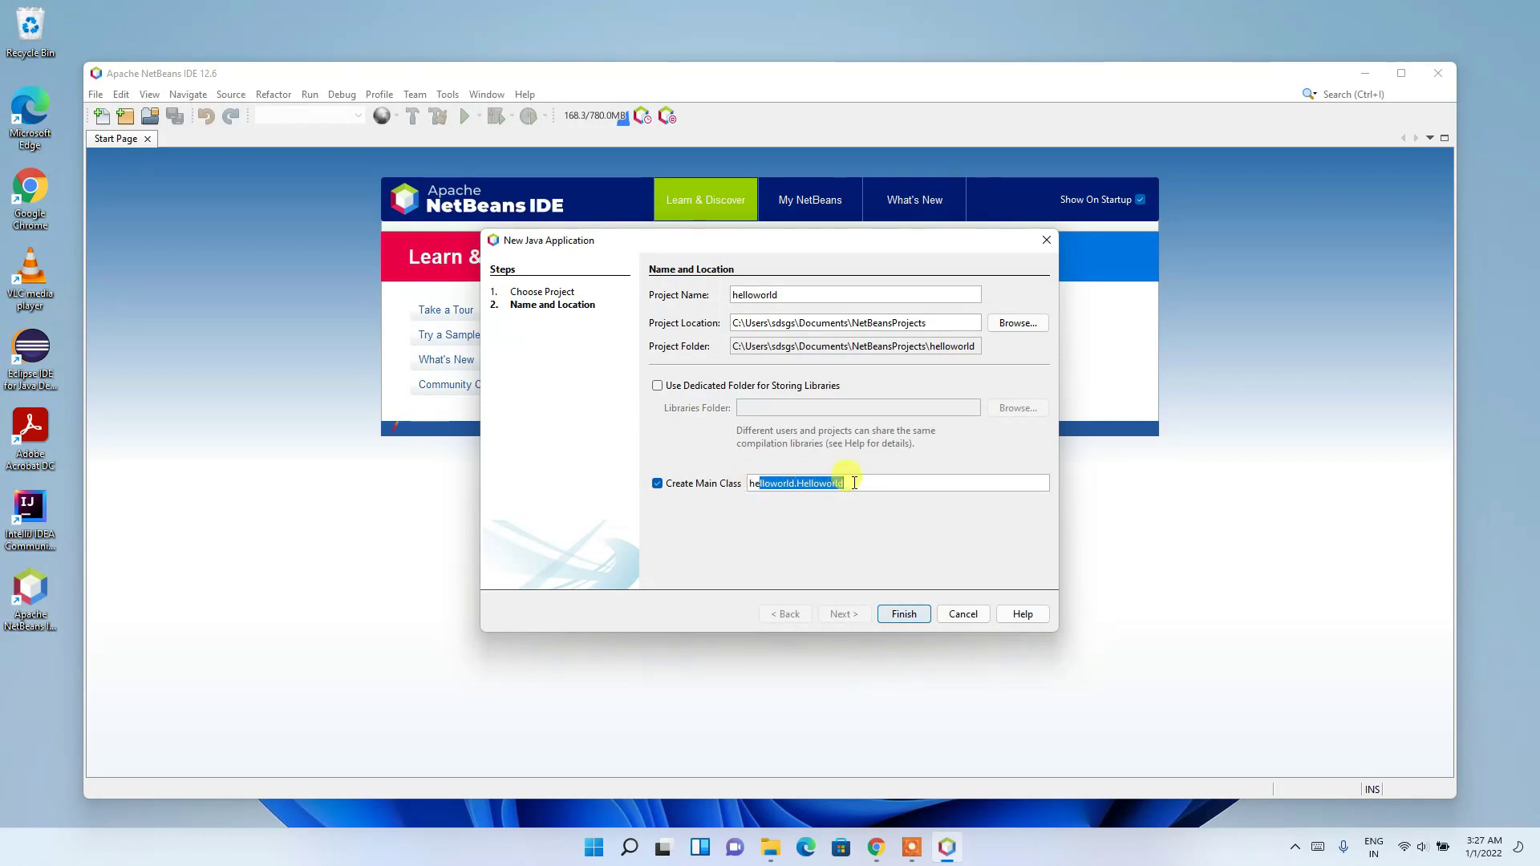
{"action": "left_click", "coordinate": [853, 483]}
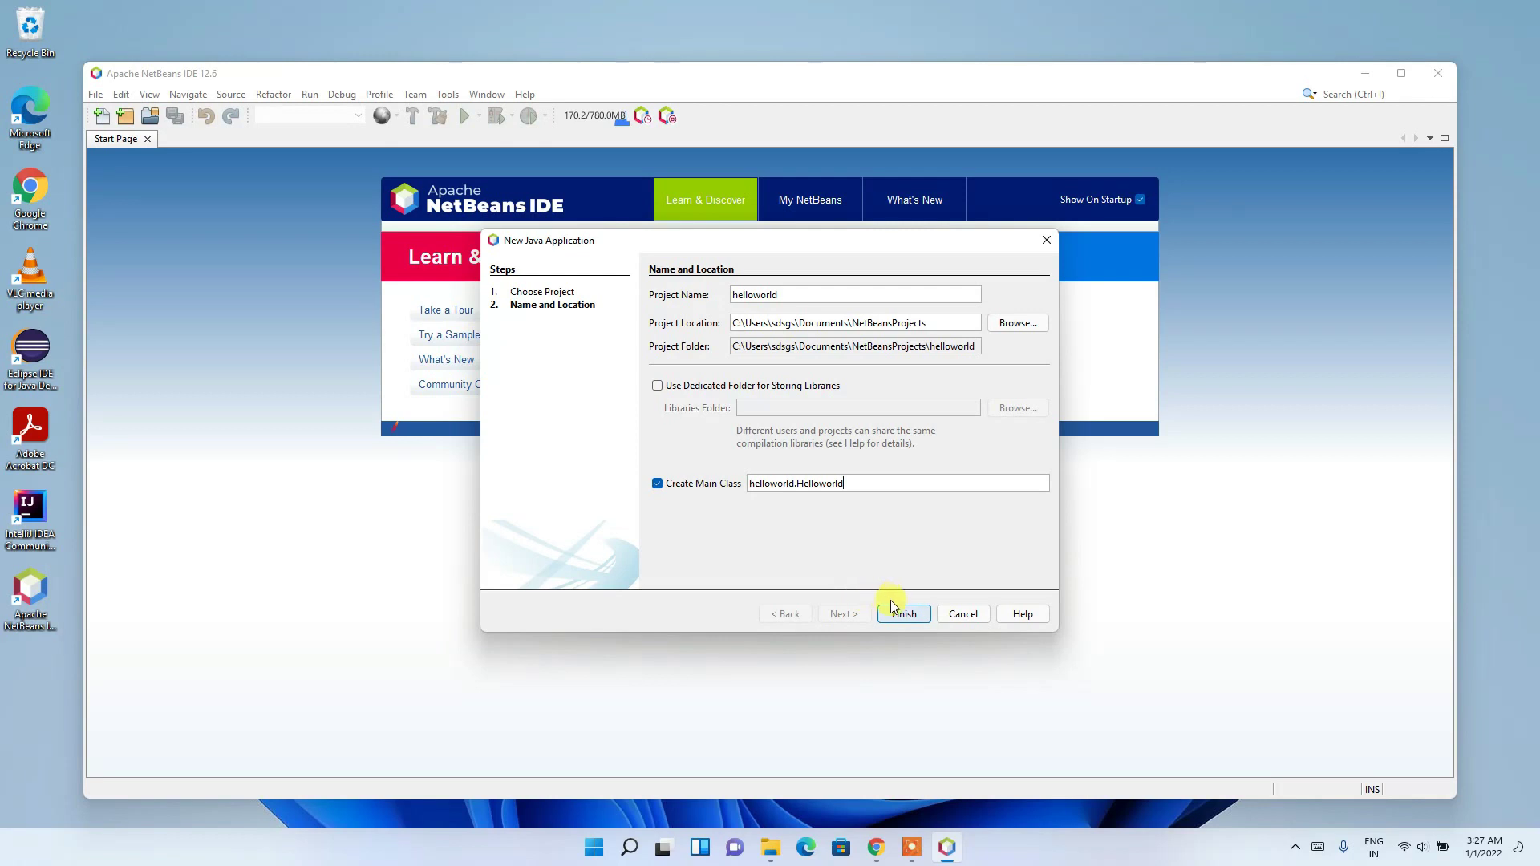
{"action": "left_click", "coordinate": [910, 617]}
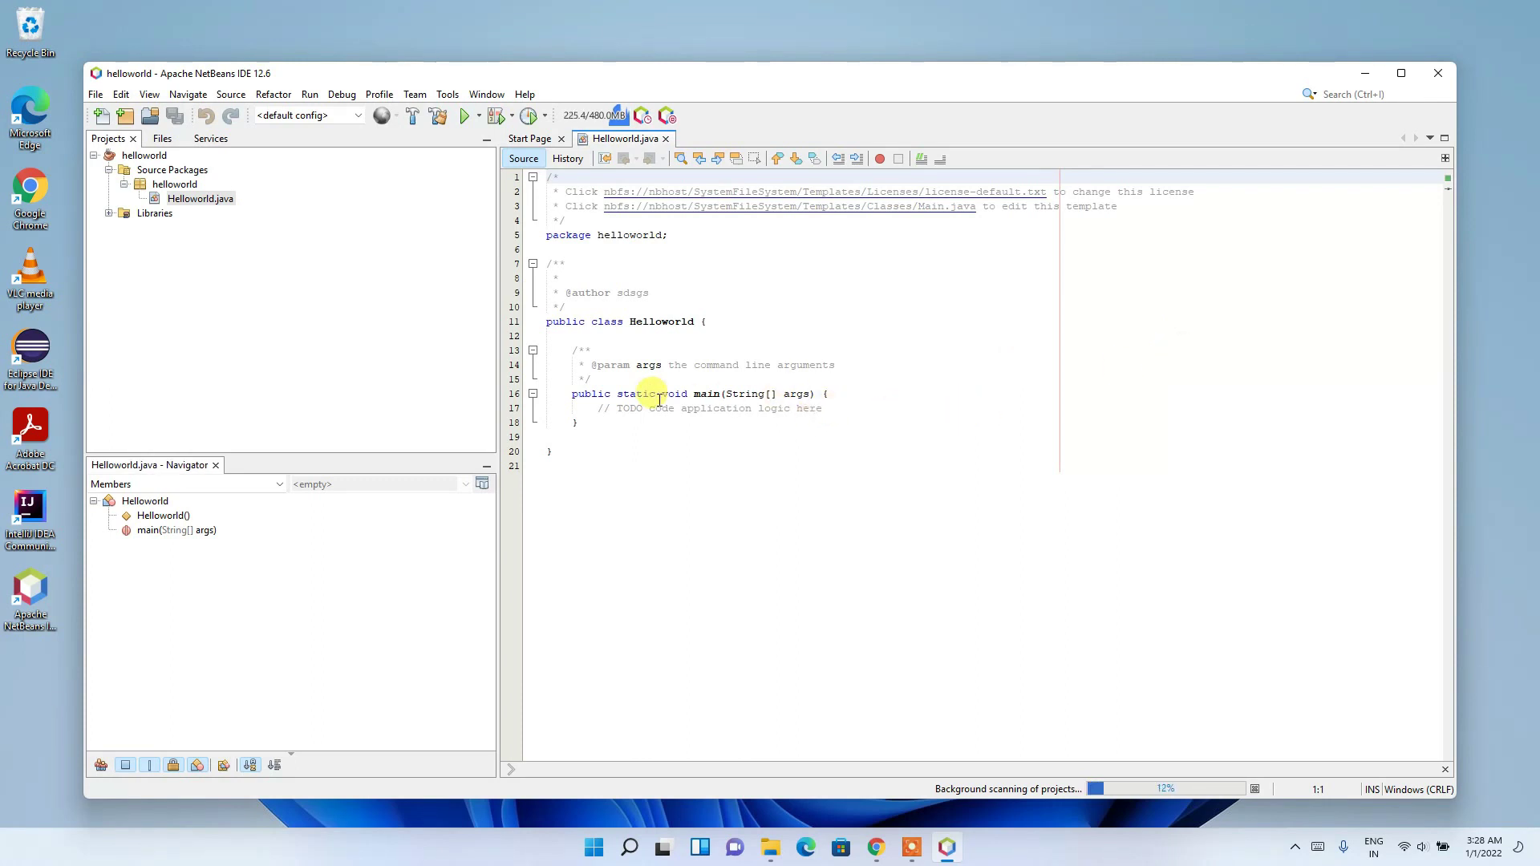
- Add the statement System.out.println("Hello World!!"); below the TODO comment in the main method of Helloworld.java
{"action": "left_click", "coordinate": [574, 393]}
{"action": "left_click_drag", "start_coordinate": [575, 393], "coordinate": [619, 420]}
{"action": "left_click", "coordinate": [619, 420]}
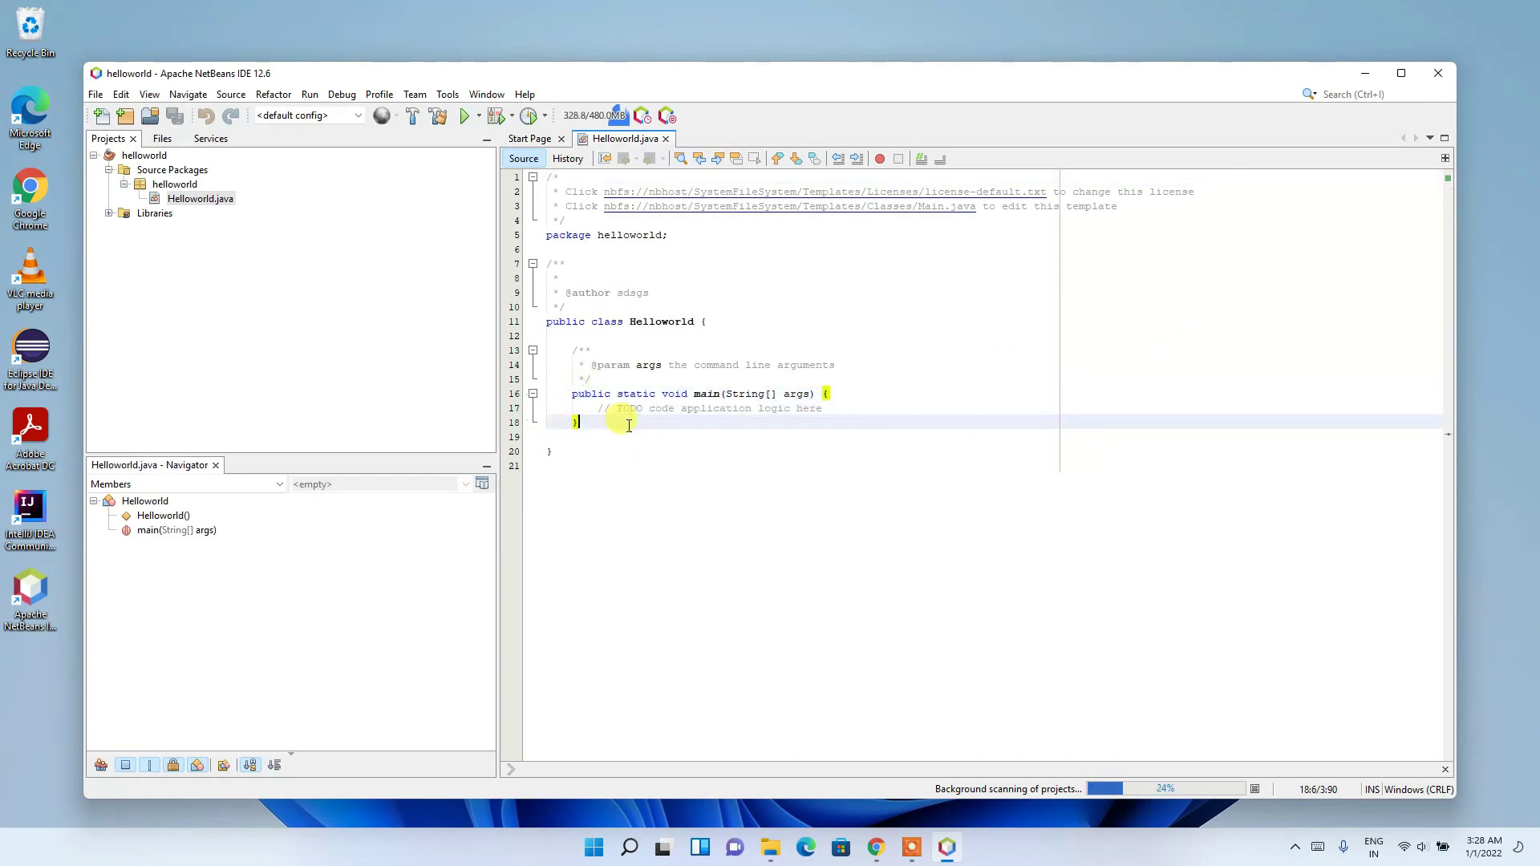
{"action": "left_click", "coordinate": [852, 414]}
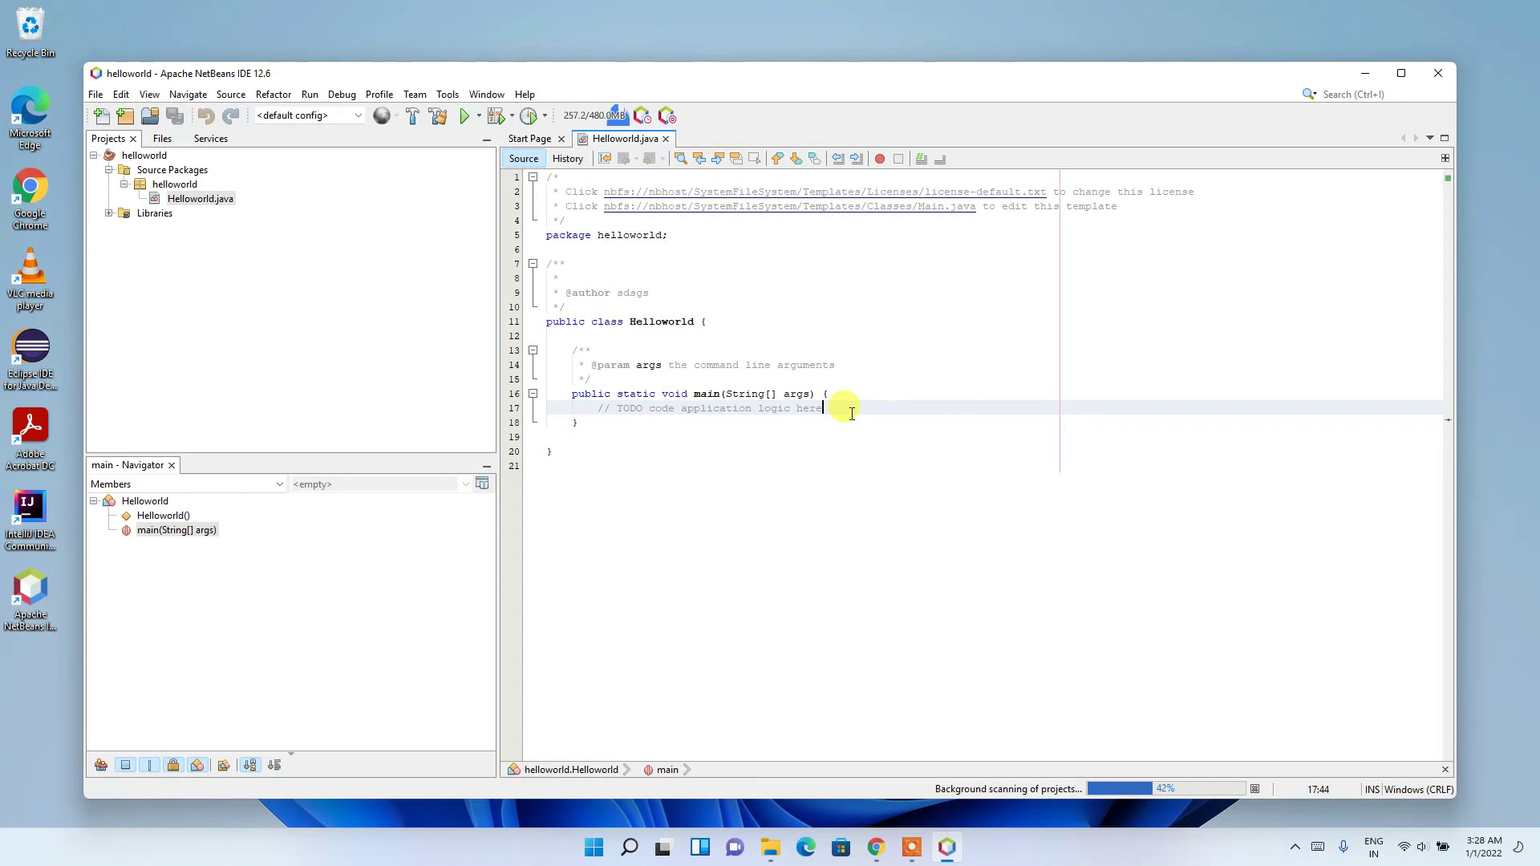
{"action": "key", "text": "Return"}
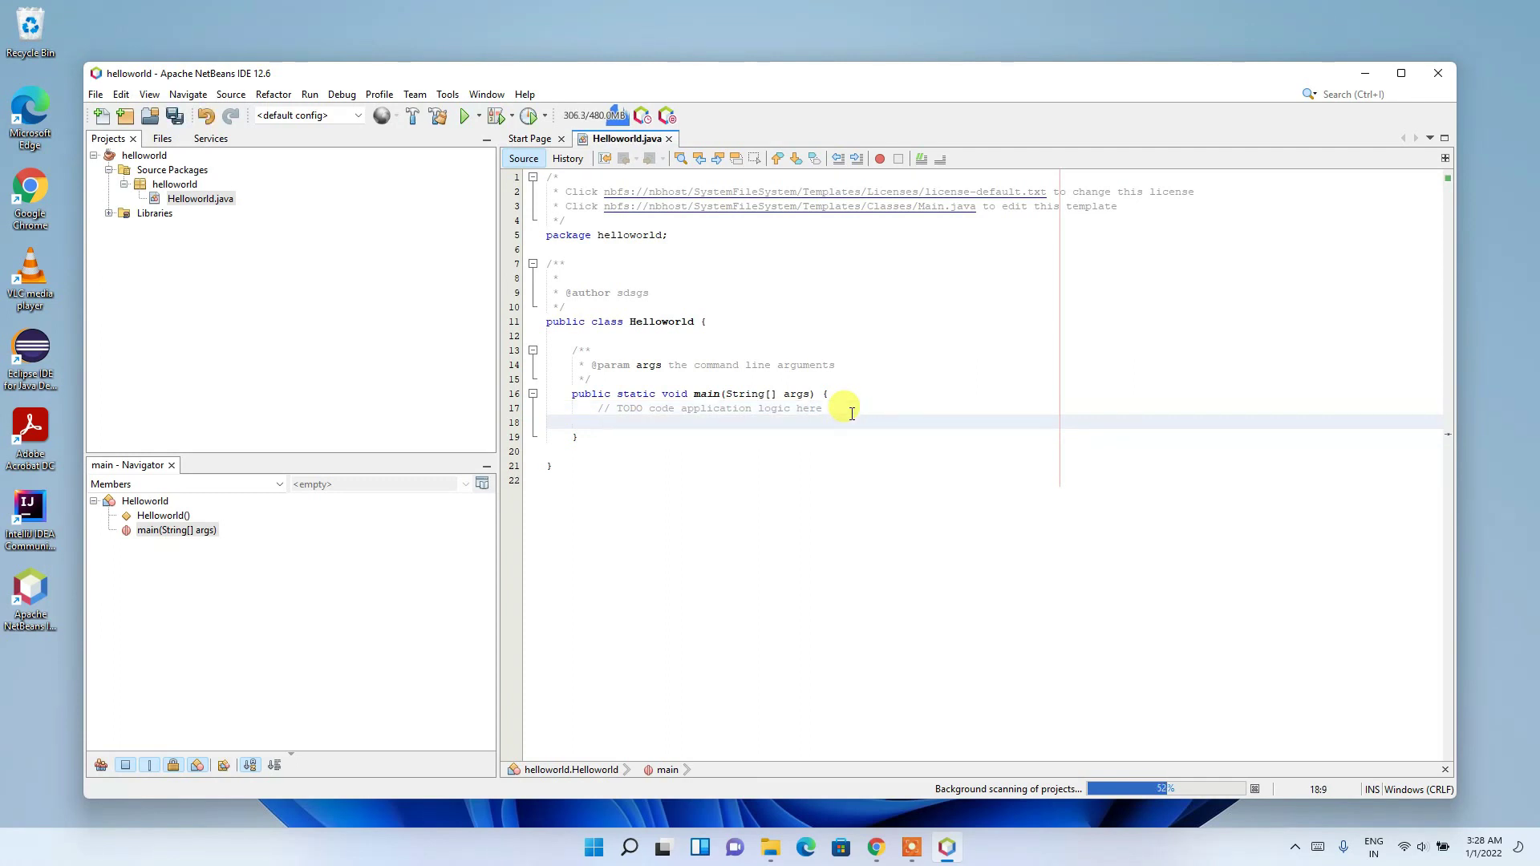
{"action": "type", "text": "System.out.println"}
{"action": "key", "text": "Return"}
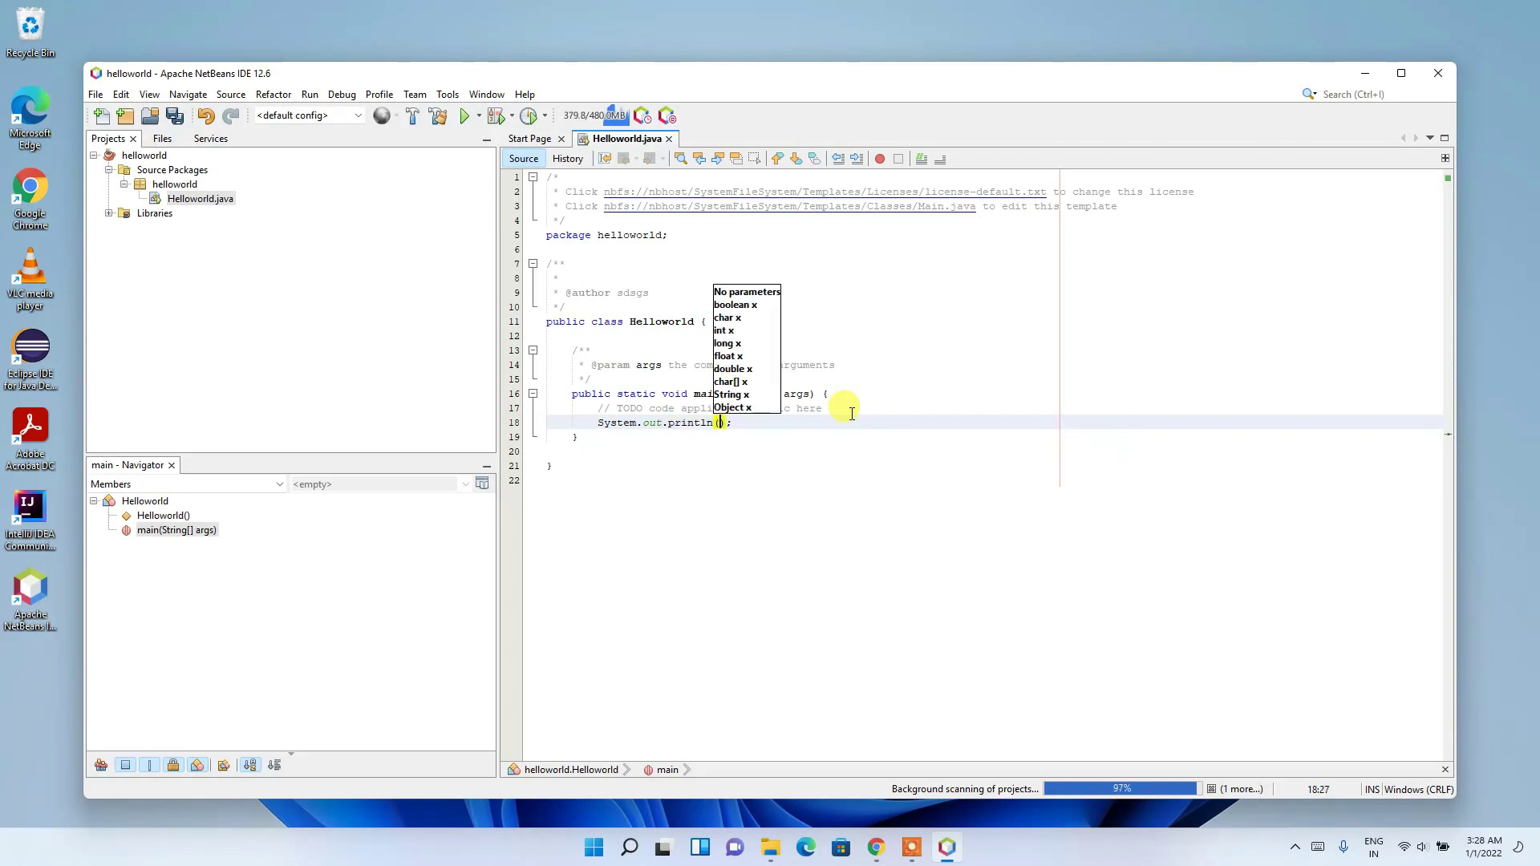
{"action": "type", "text": "\"Hell"}
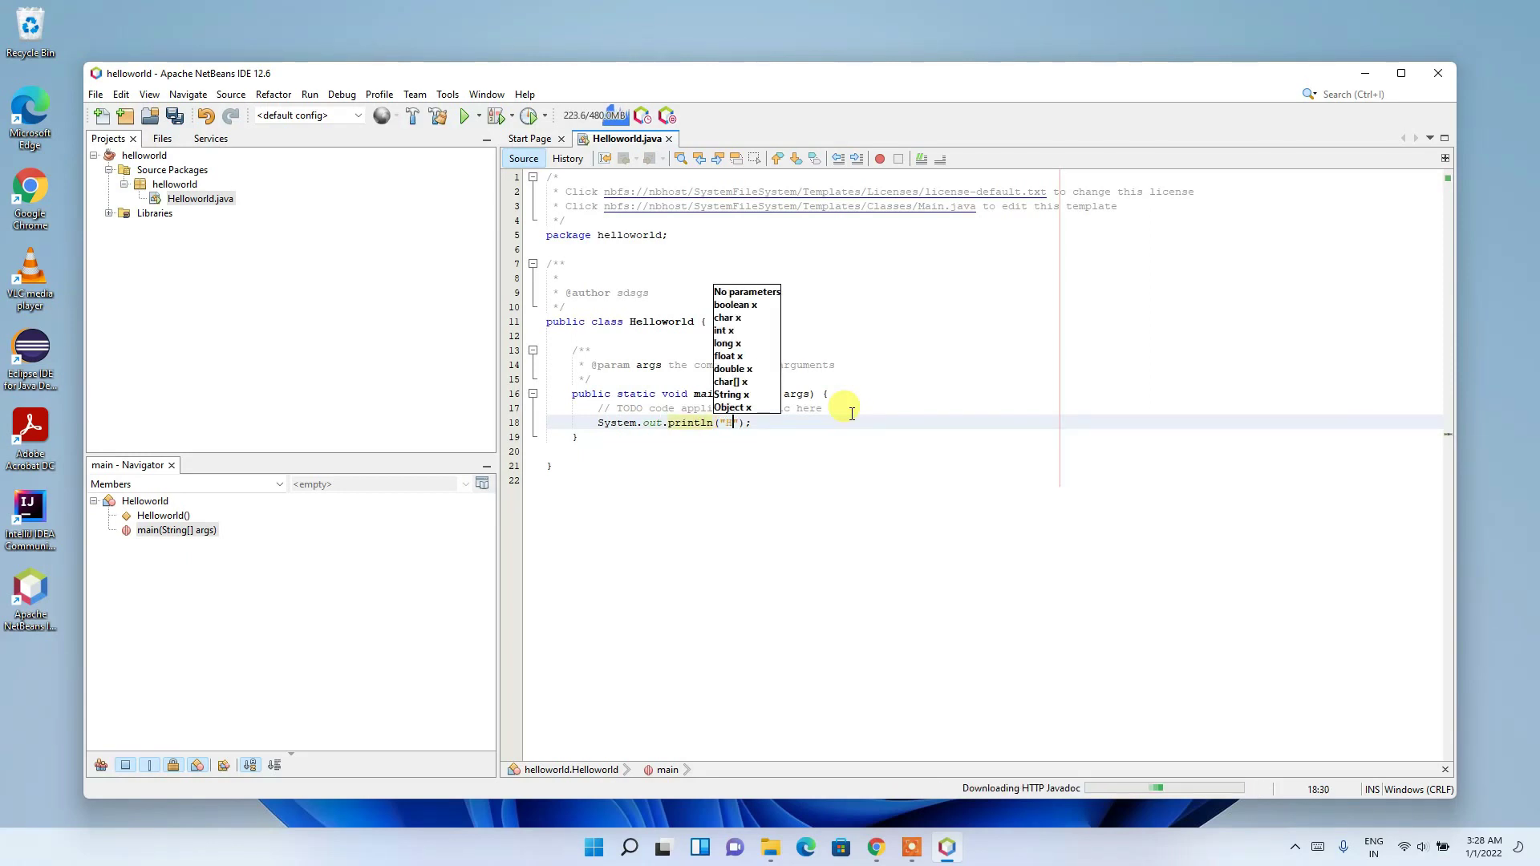
{"action": "type", "text": "o World!!"}
- Run the helloworld project and check the text it prints in the output
{"action": "left_click", "coordinate": [463, 117]}
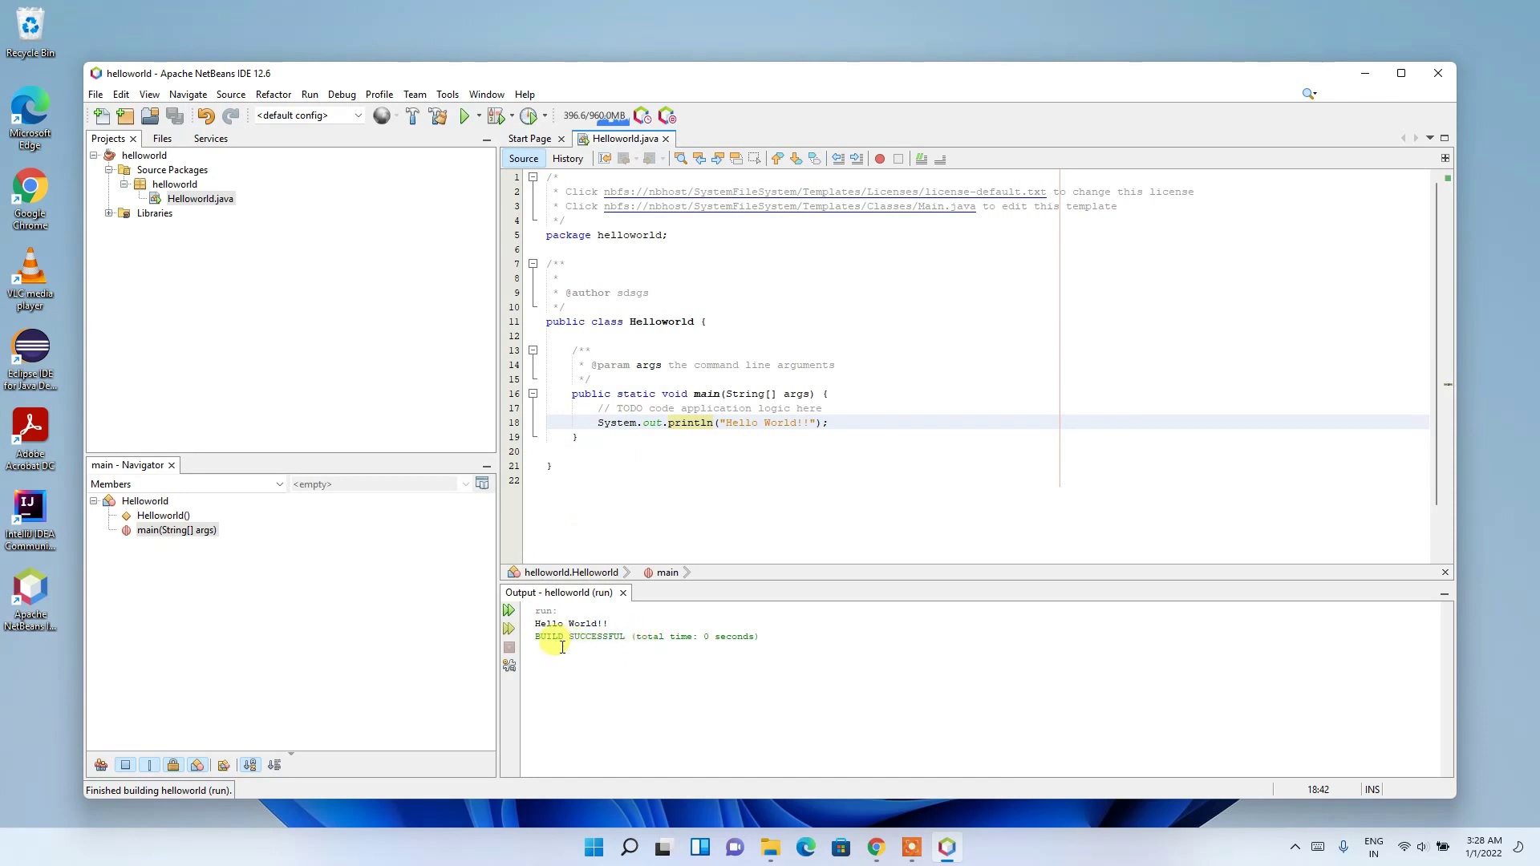
{"action": "left_click_drag", "start_coordinate": [610, 624], "coordinate": [508, 615]}
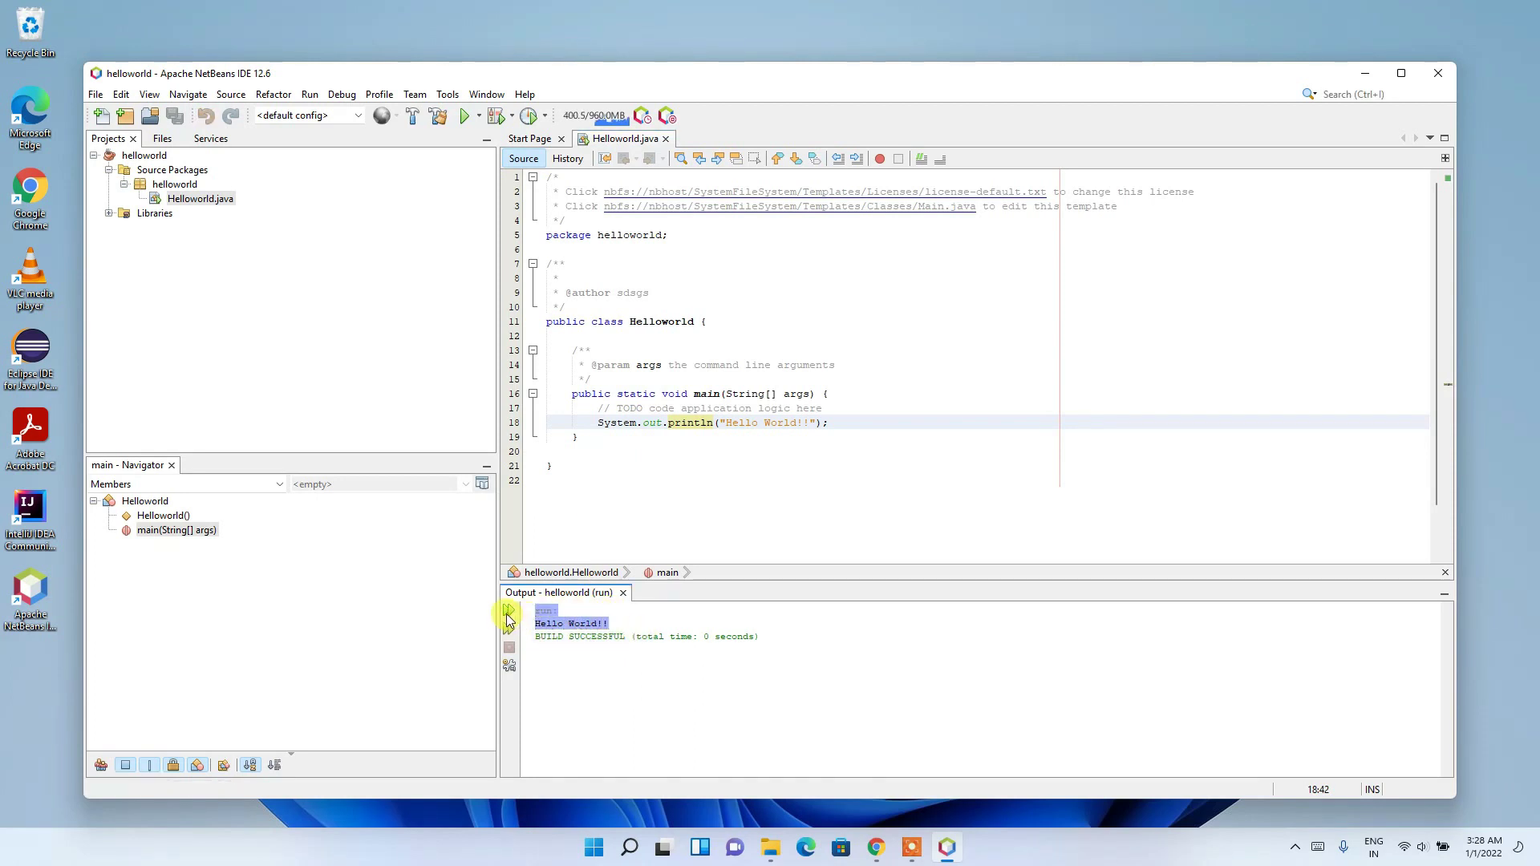
{"action": "left_click", "coordinate": [1035, 368]}
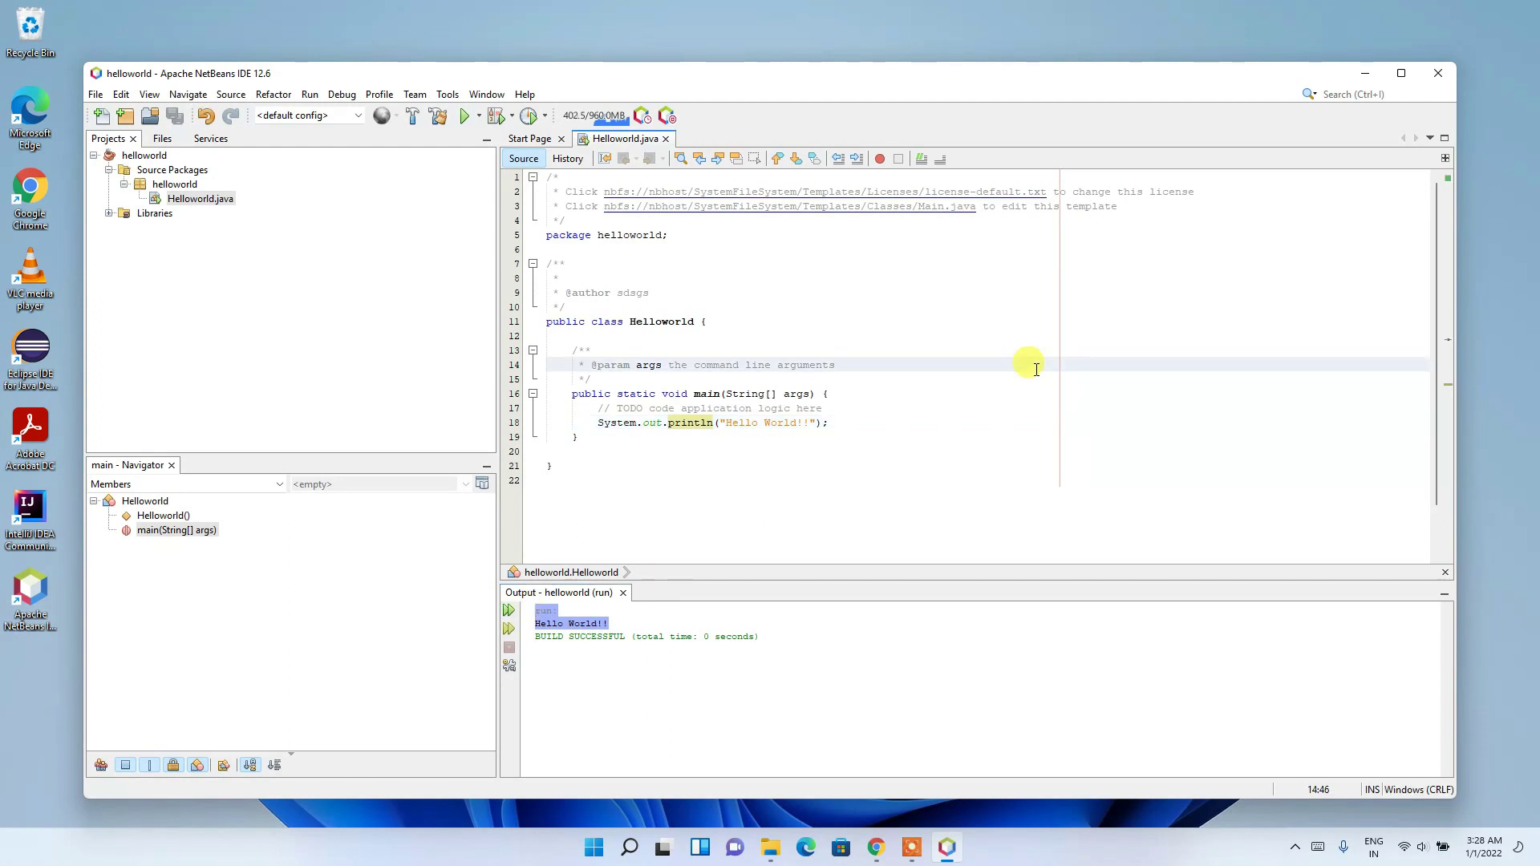